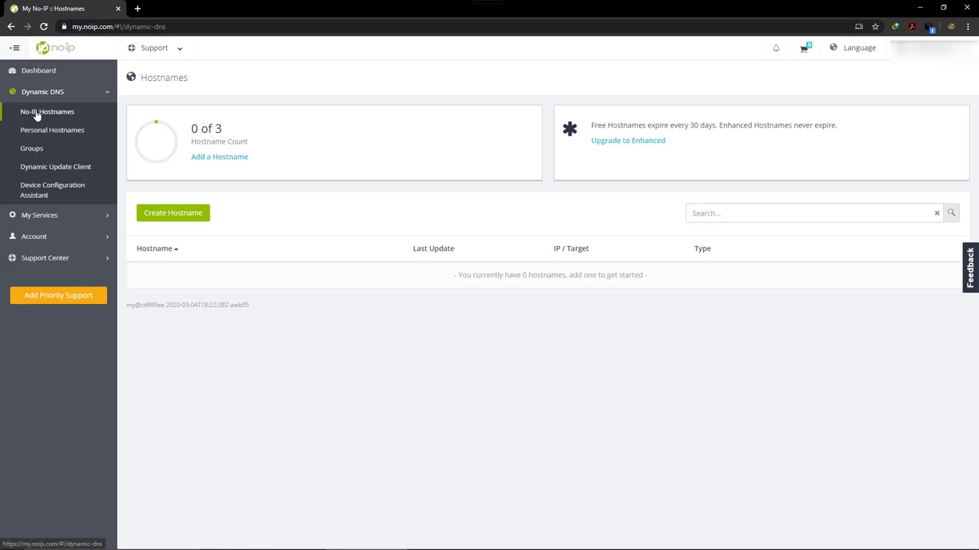
left_click_drag(328, 167, 247, 224)
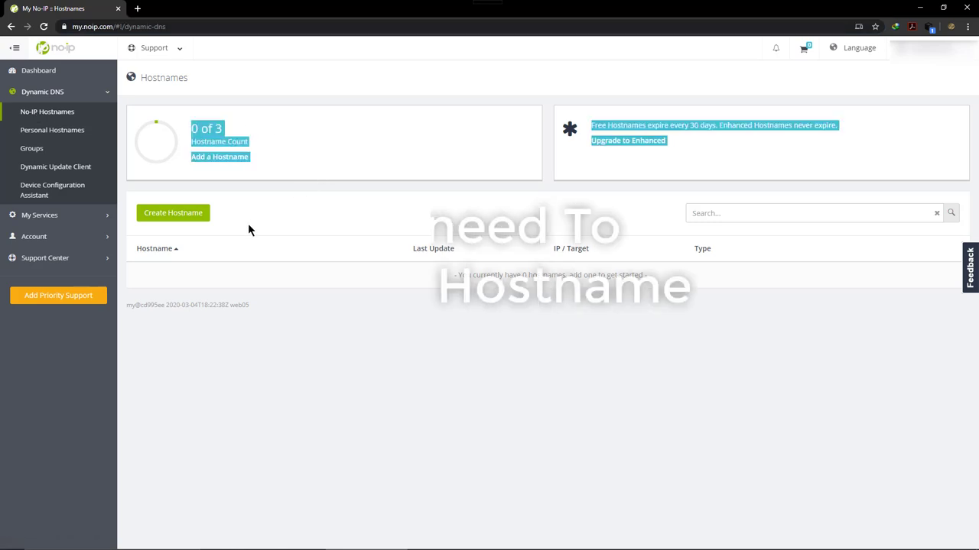
left_click(250, 224)
left_click(192, 218)
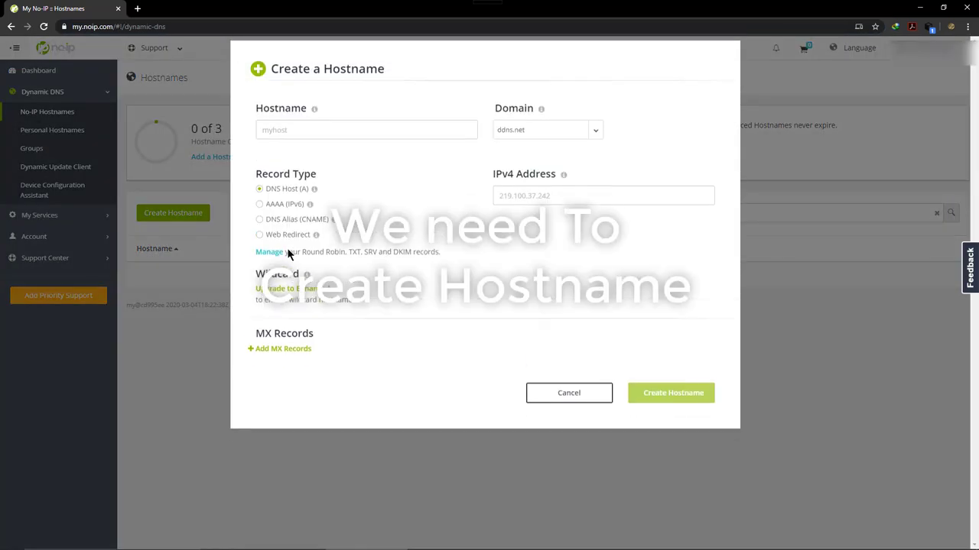
left_click(421, 144)
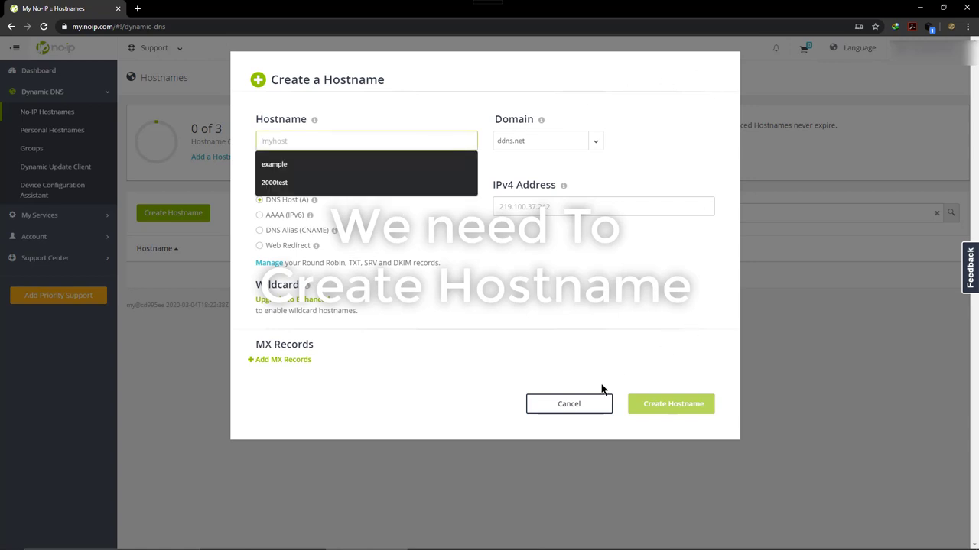
left_click(581, 405)
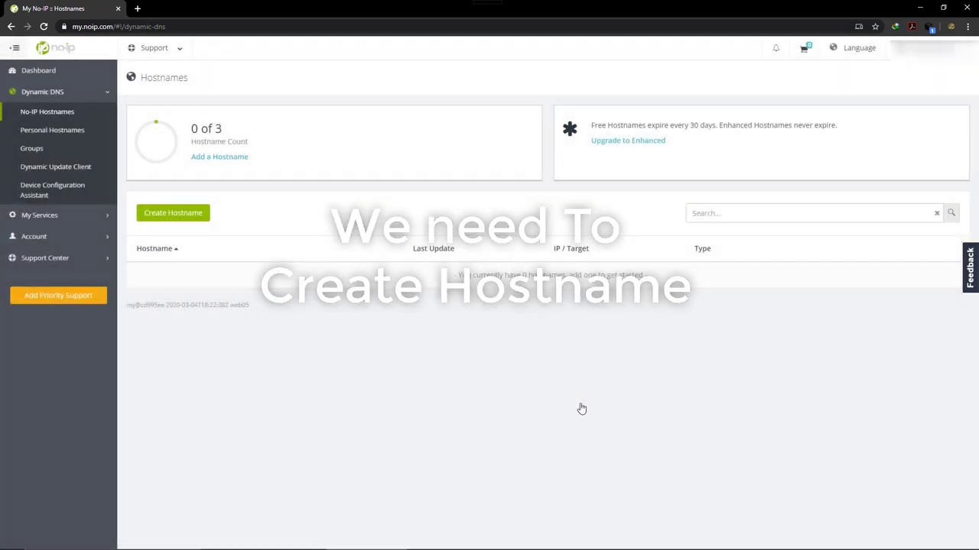
- Add the hostname test20 on the ddns.net domain using the dashboard's quick add form
left_click(36, 74)
left_click(260, 273)
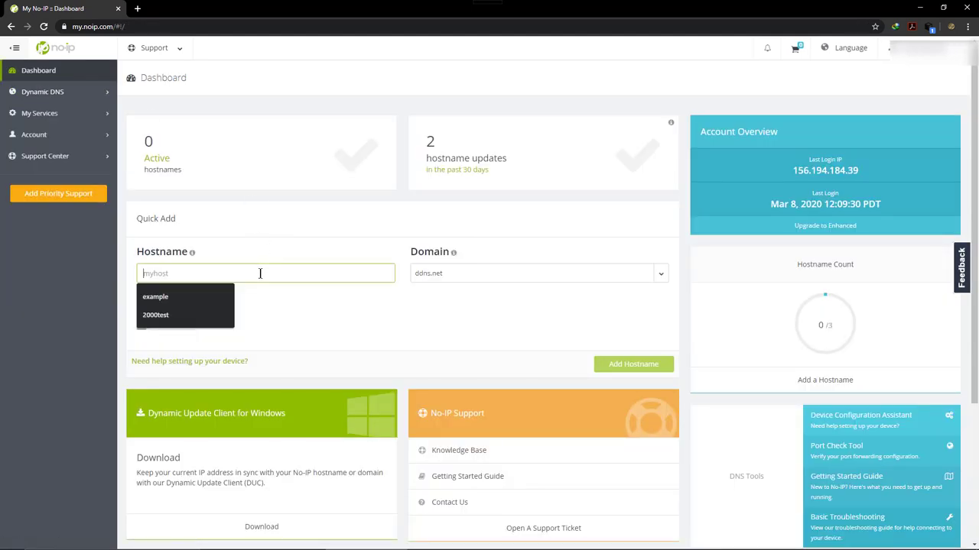
type("test20")
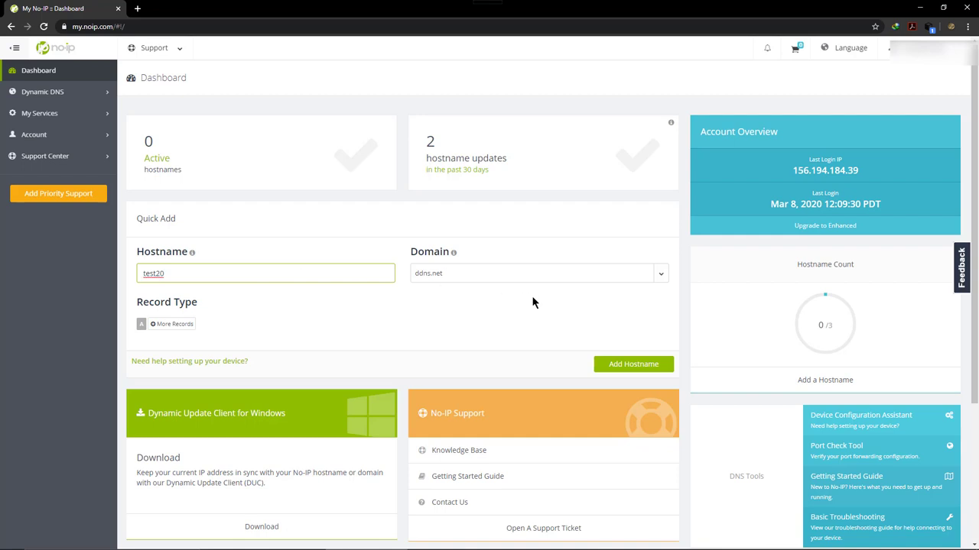
left_click(633, 364)
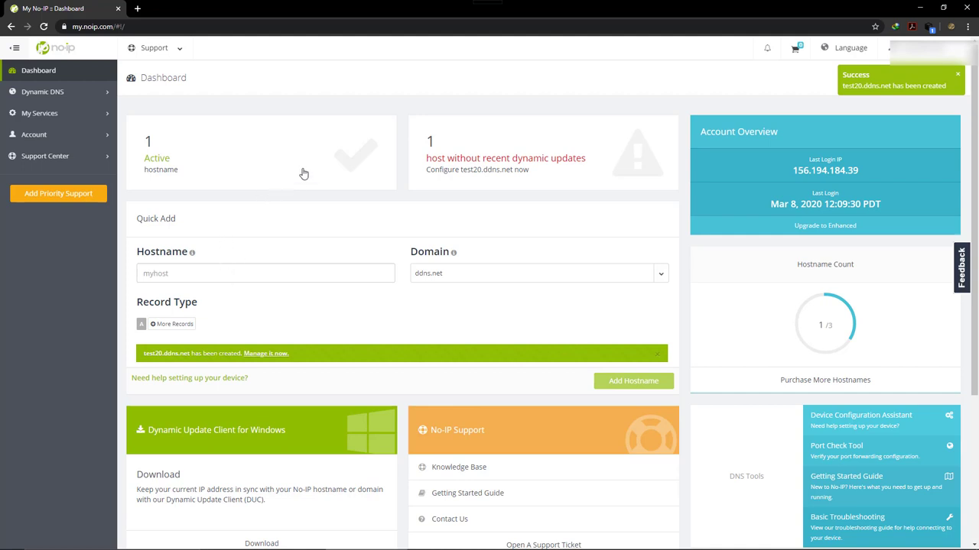
- Check the active hostname in the hostname list and return to the dashboard
left_click(295, 160)
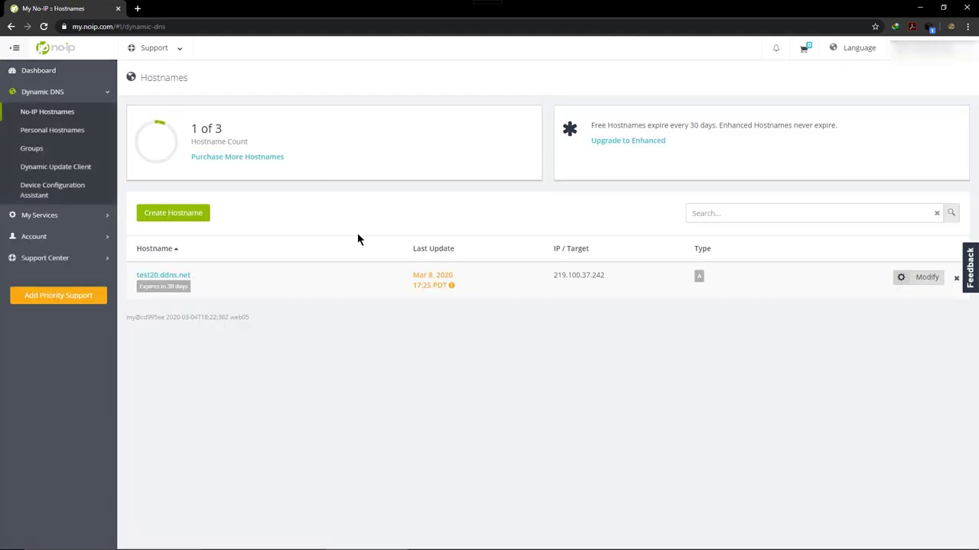
mouse_move(183, 546)
left_click(11, 26)
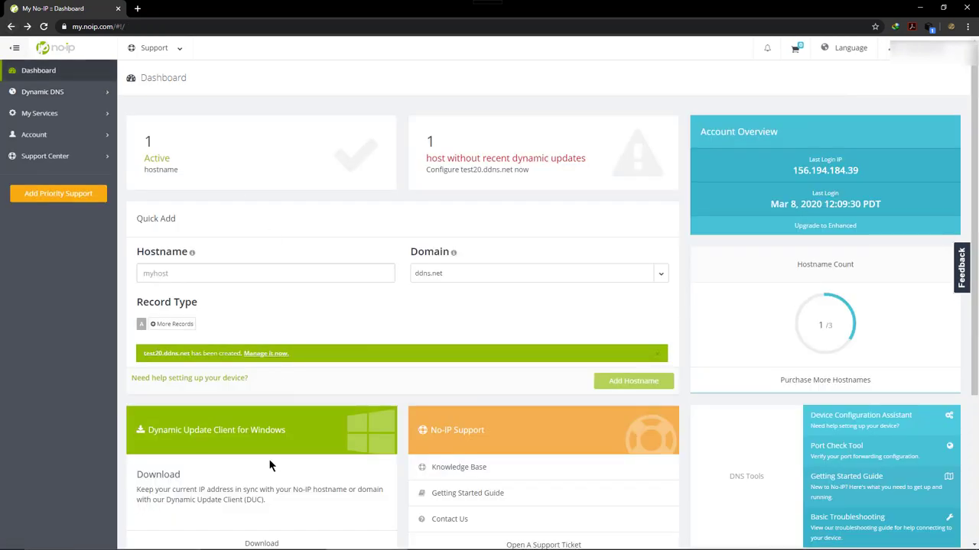
- Open the download page of the Dynamic Update Client for Windows
scroll(852, 280, "down", 3)
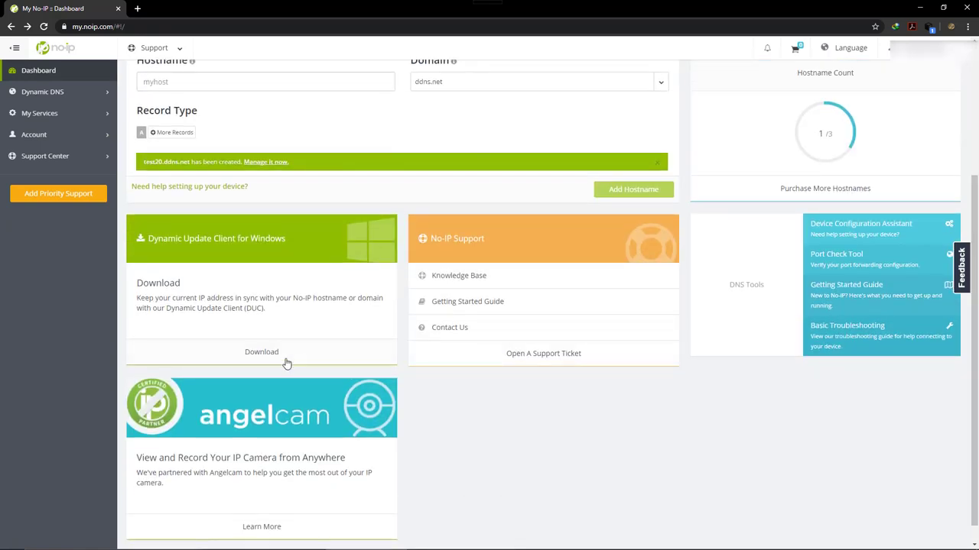
left_click(279, 361)
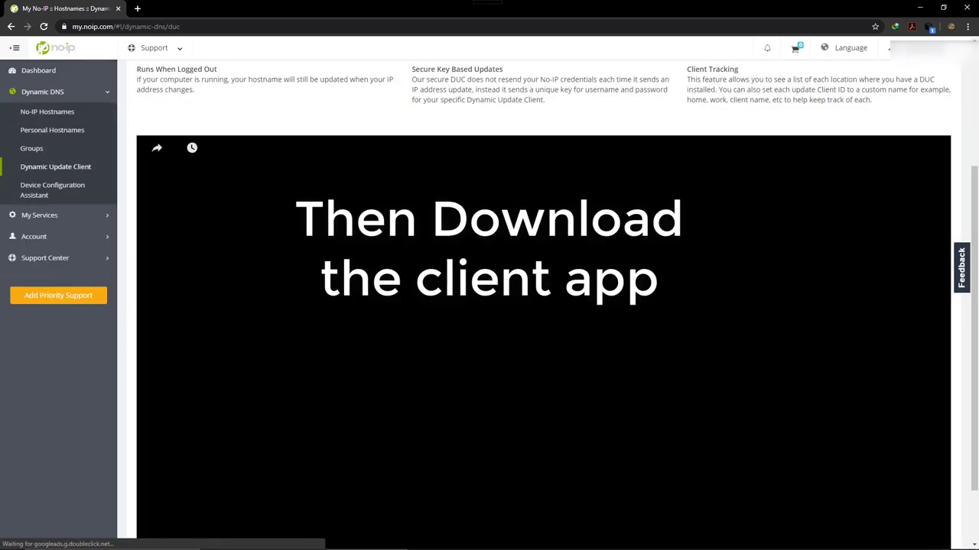
left_click_drag(969, 200, 968, 102)
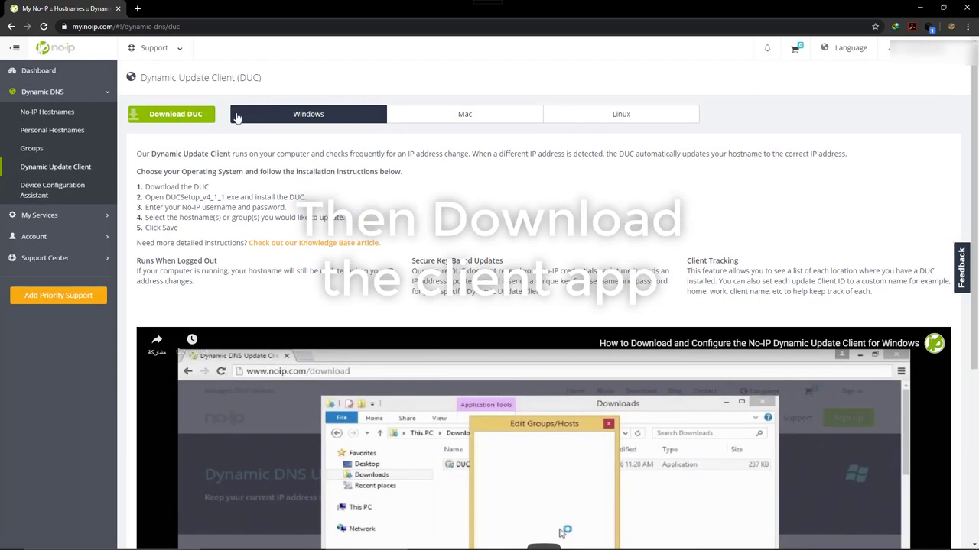
- Minimize the browser and launch the installed No-IP DUC application
left_click(920, 8)
left_click(133, 541)
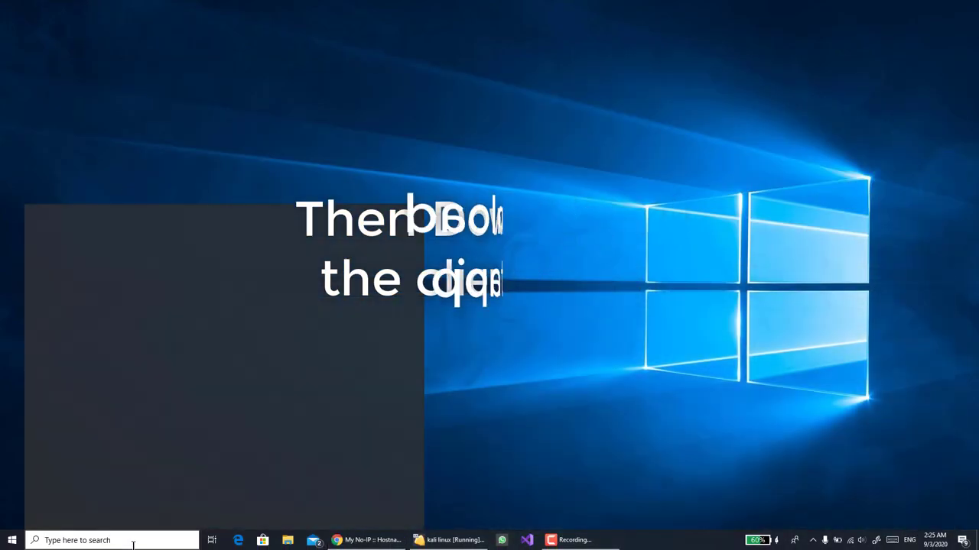
type("duc")
key("Return")
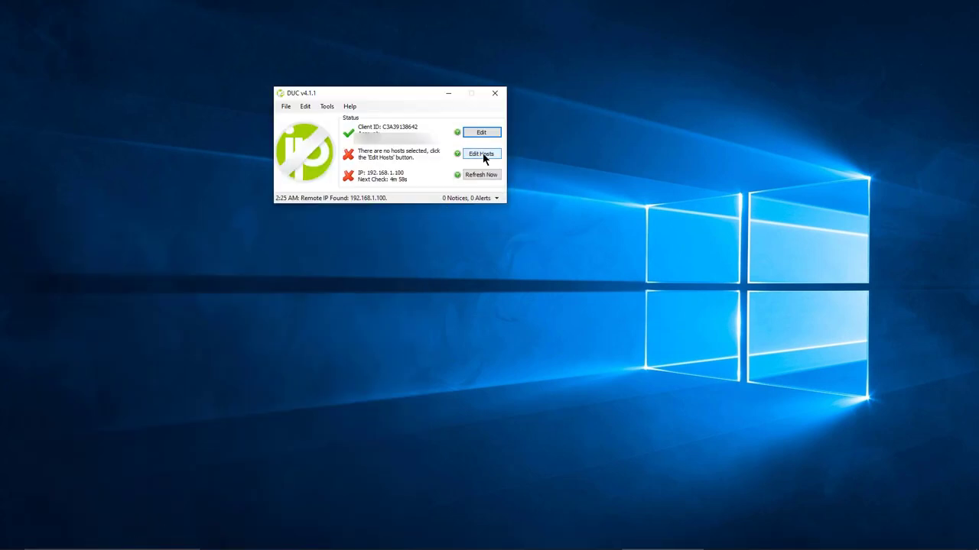
left_click(481, 133)
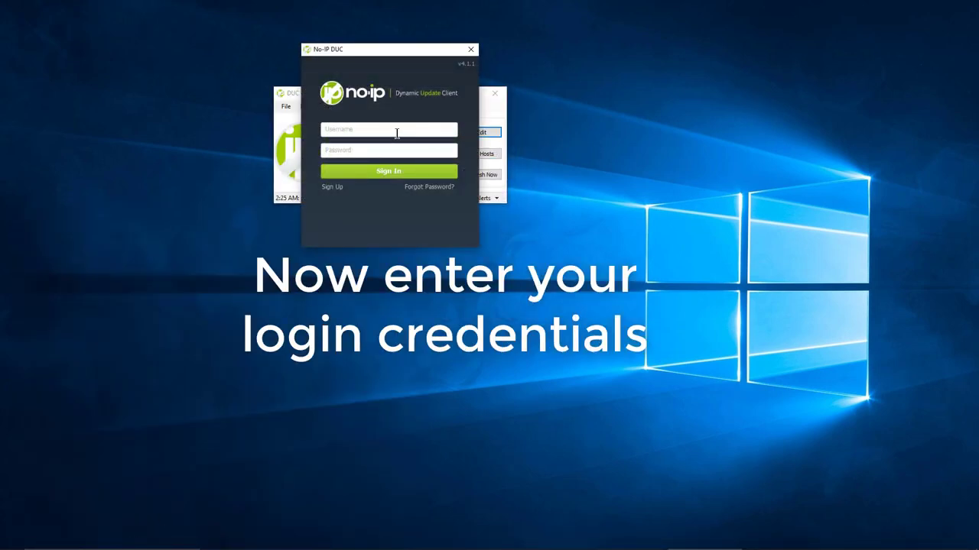
left_click(384, 135)
left_click(382, 150)
left_click(471, 50)
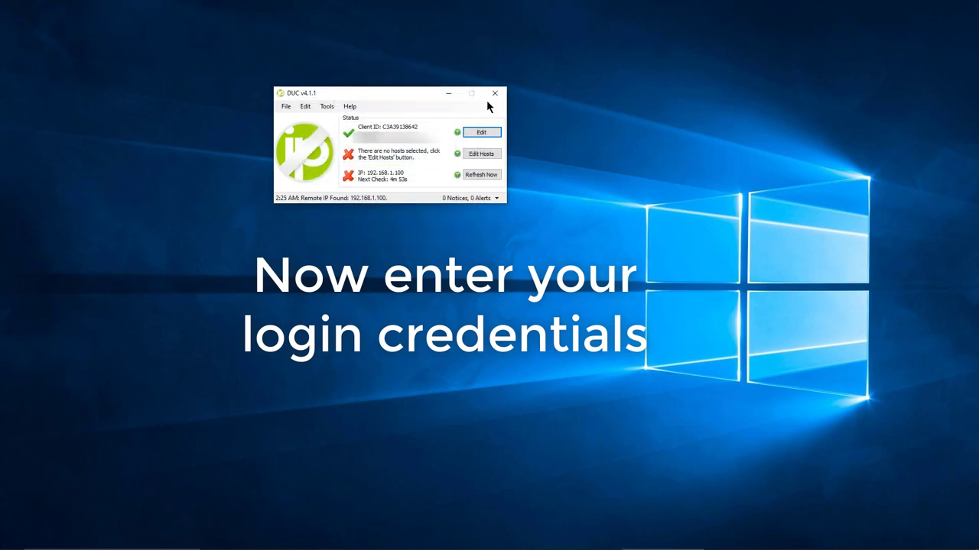
- Associate the host test20.ddns.net with this update client, save the selection and close the DUC window
left_click(485, 155)
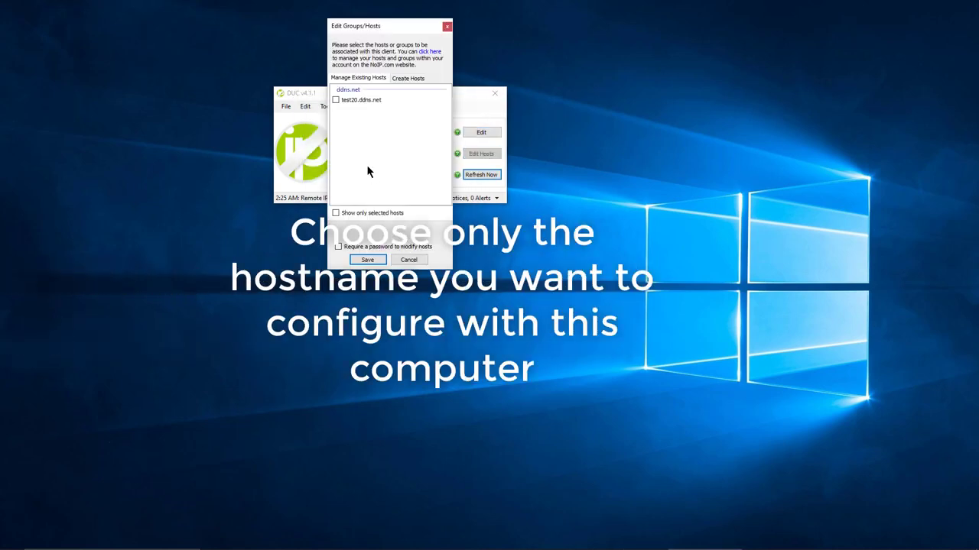
left_click(335, 101)
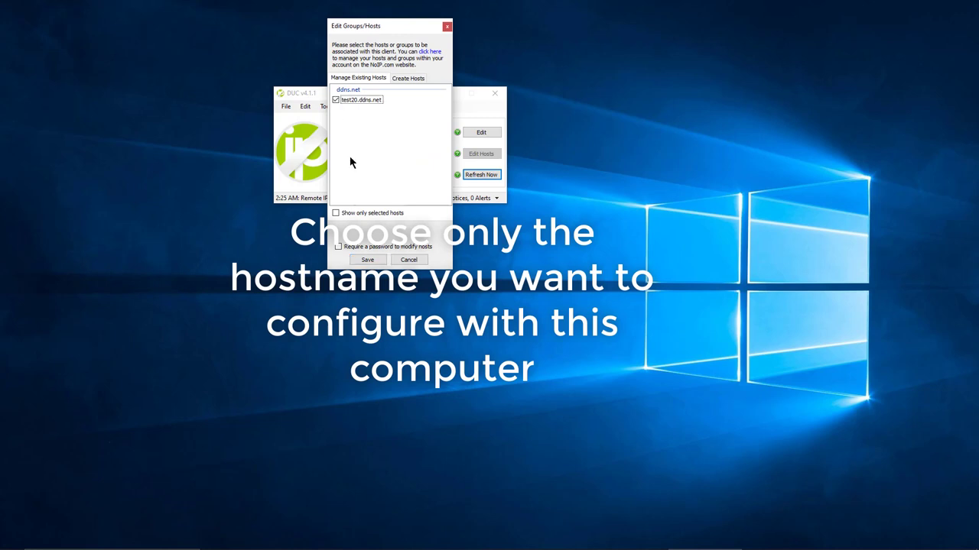
left_click(369, 260)
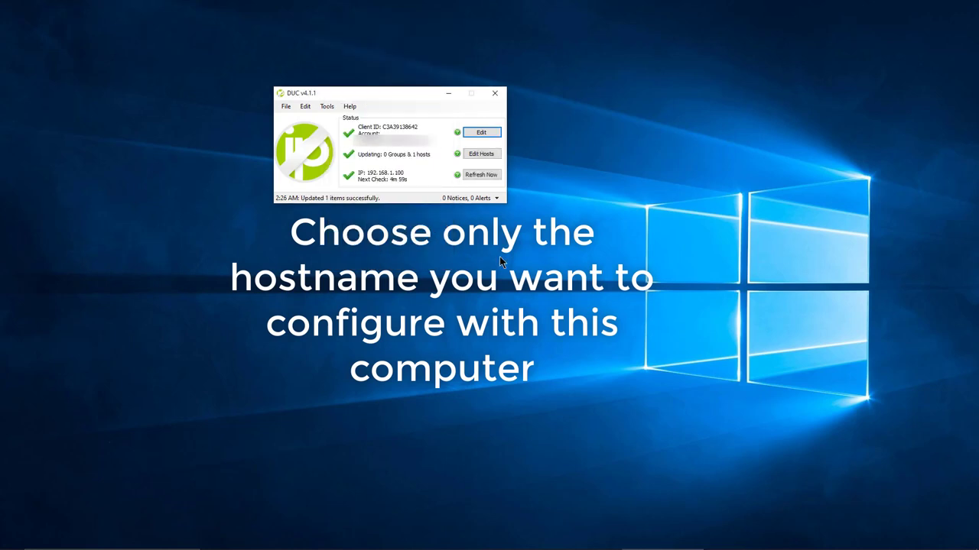
left_click(489, 94)
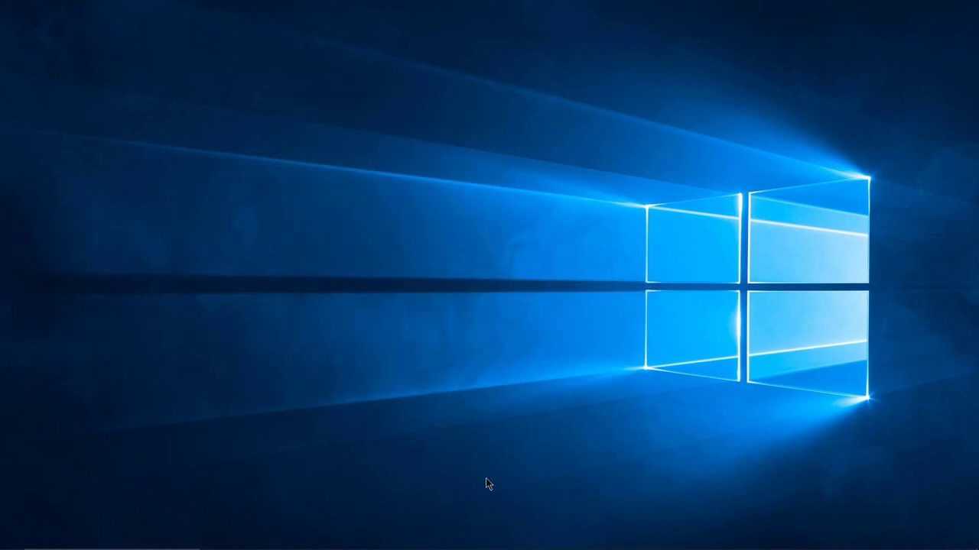
- Launch FileZilla Server Interface and connect to localhost on port 14147 with the default connection values
mouse_move(146, 547)
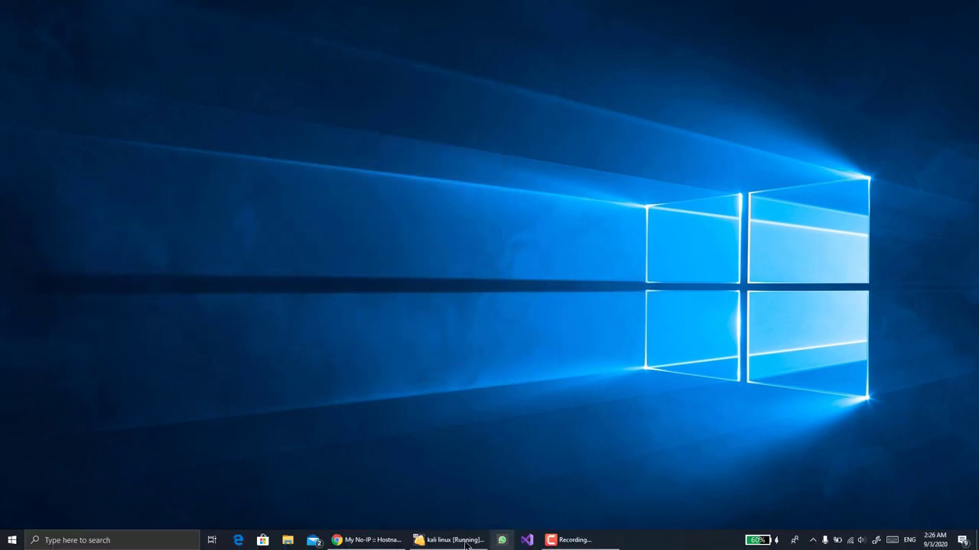
left_click(146, 542)
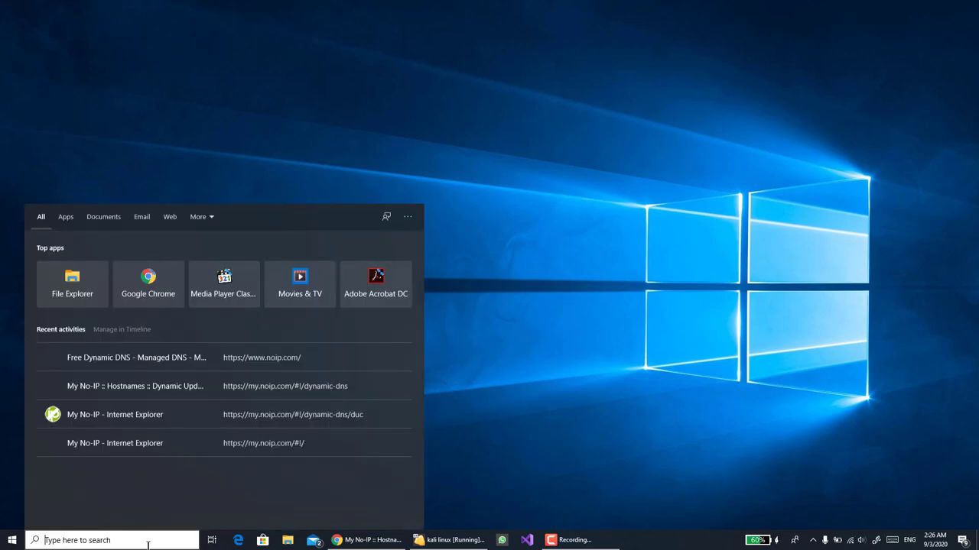
type("filezilla")
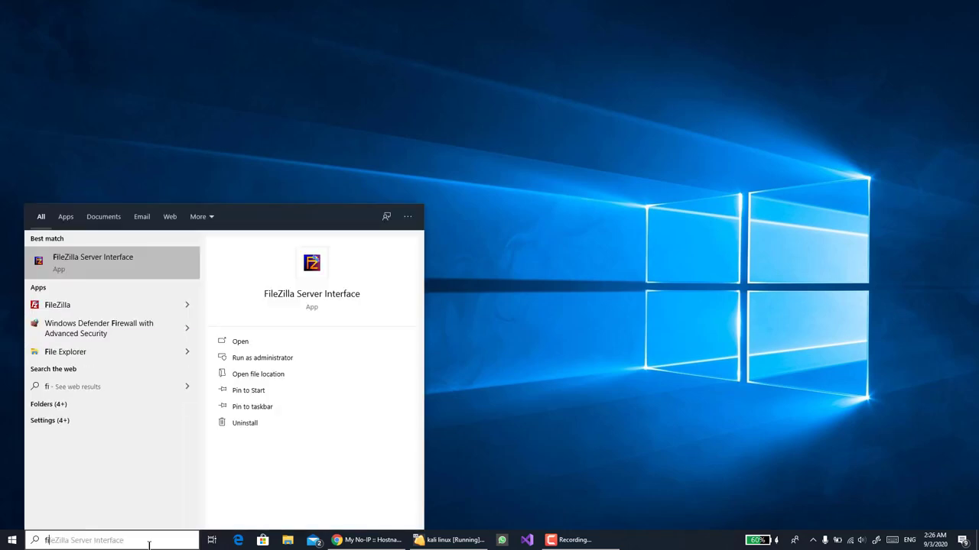
key("Return")
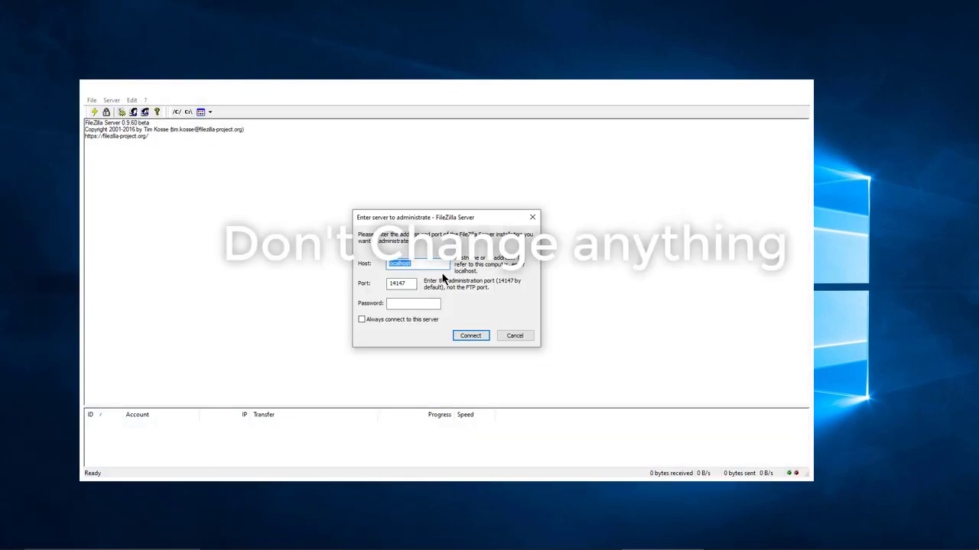
left_click(471, 336)
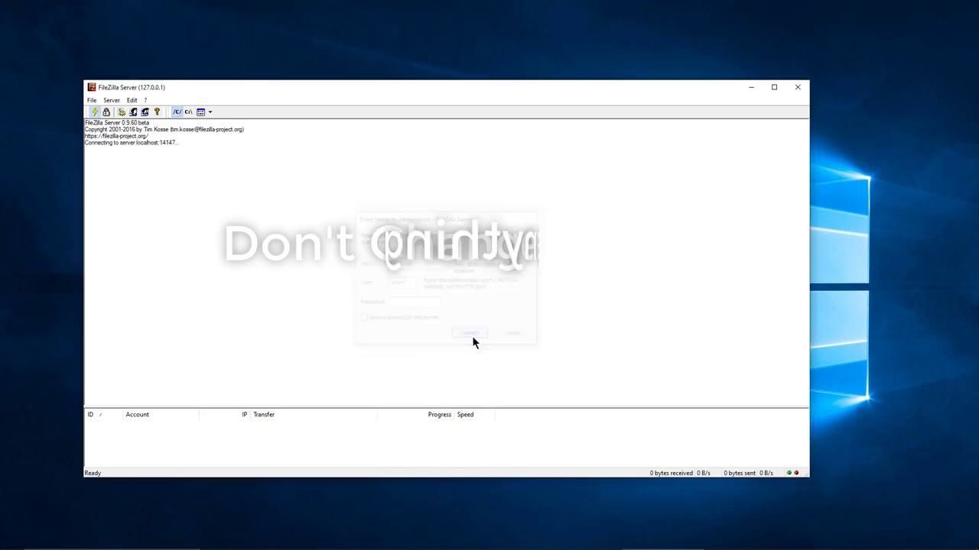
- Open the FileZilla Server options and review the listening port and the custom welcome message
left_click(136, 101)
left_click(143, 112)
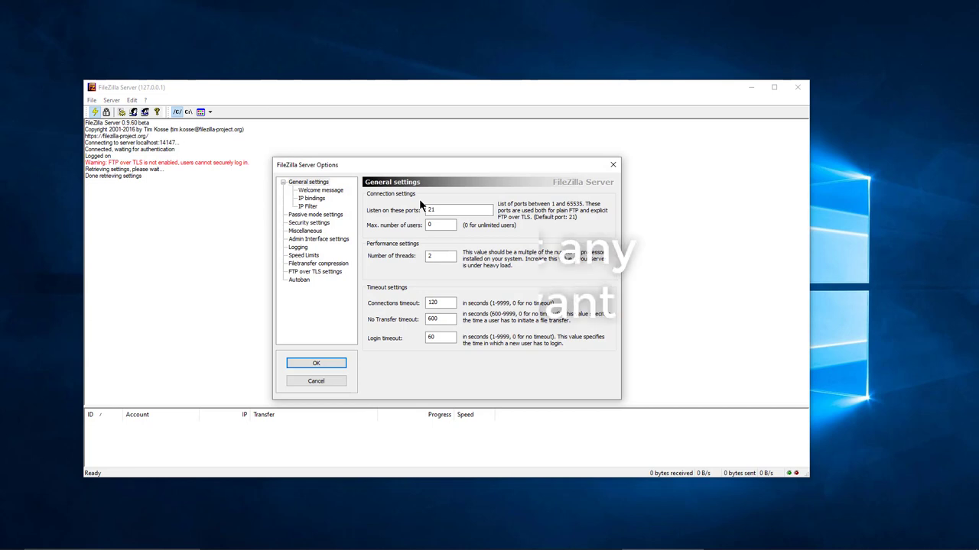
left_click(459, 210)
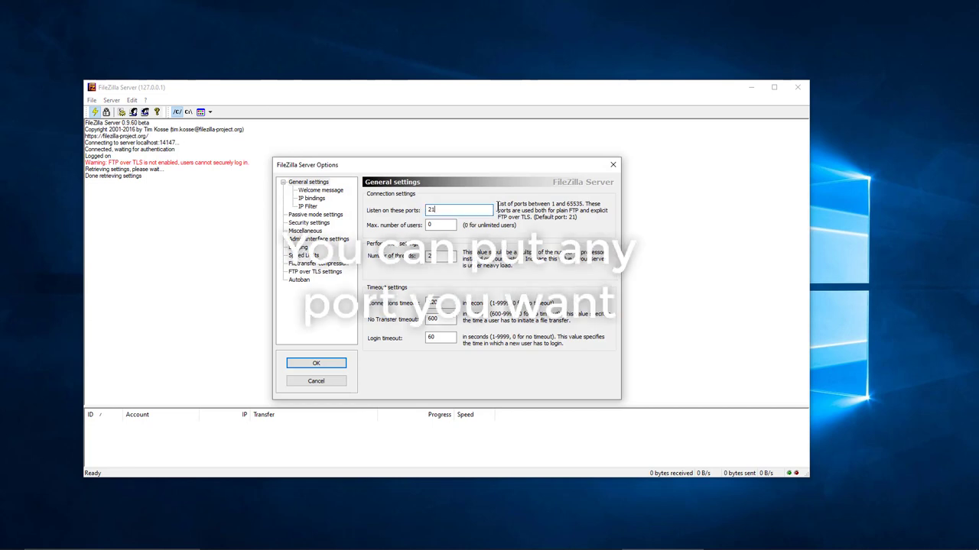
left_click(321, 189)
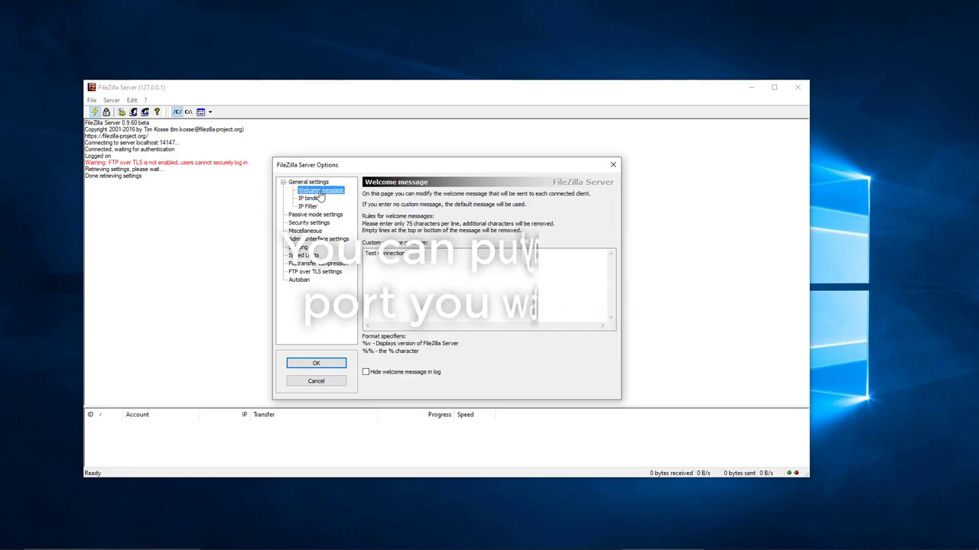
key("Tab")
left_click(495, 262)
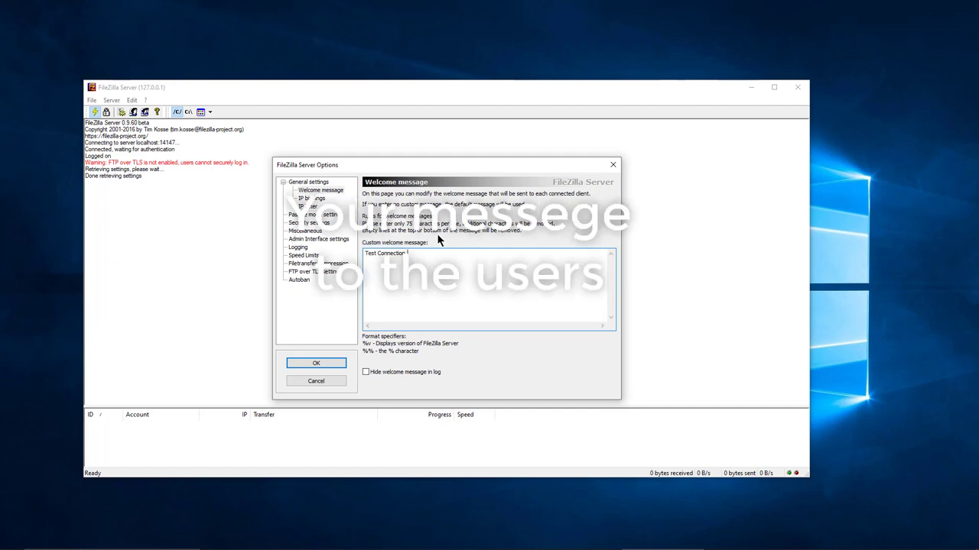
- In the passive mode settings, set the external server IP address for passive transfers to Default
left_click(336, 214)
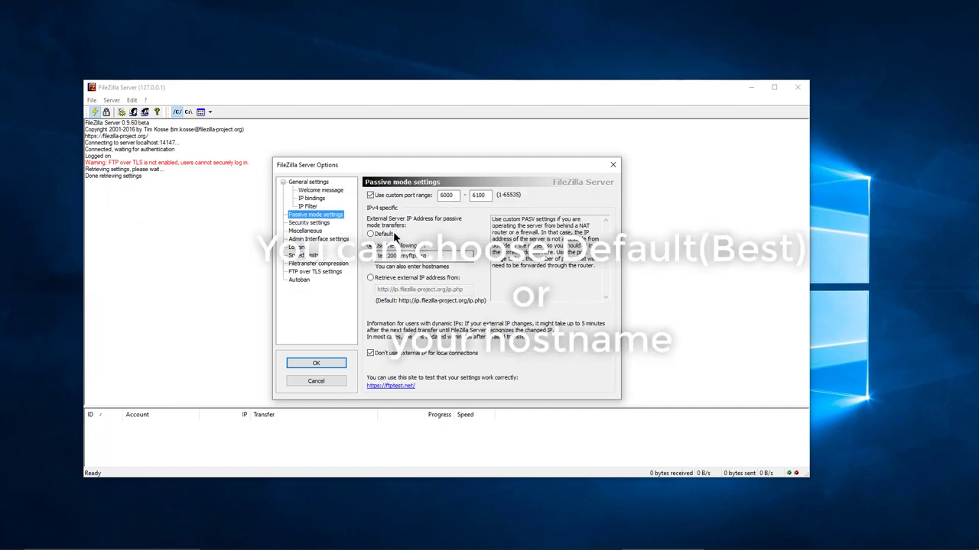
left_click(424, 255)
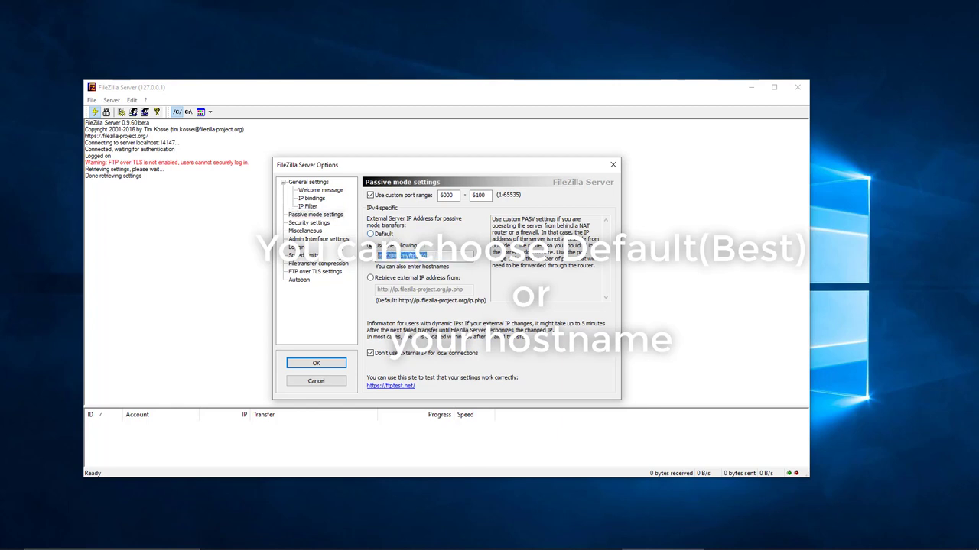
left_click(444, 260)
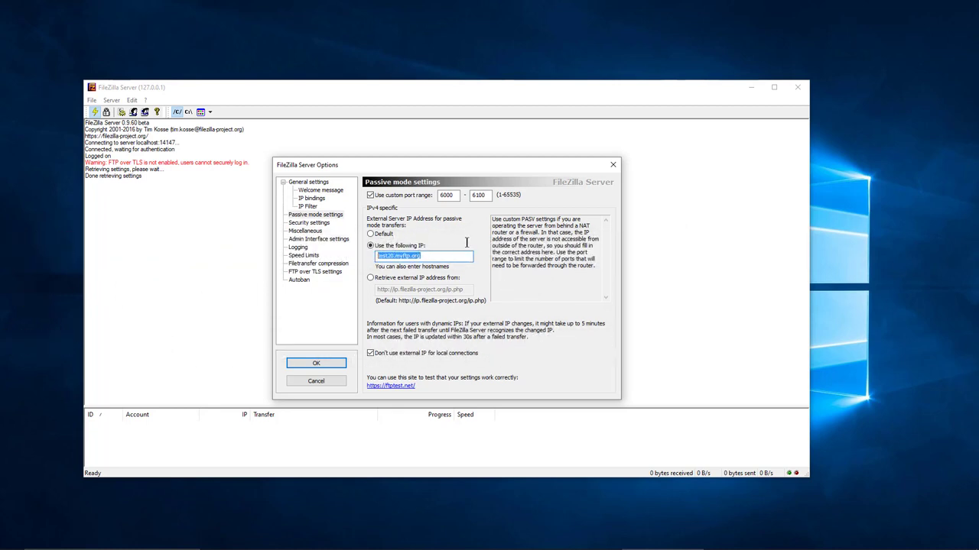
left_click(377, 236)
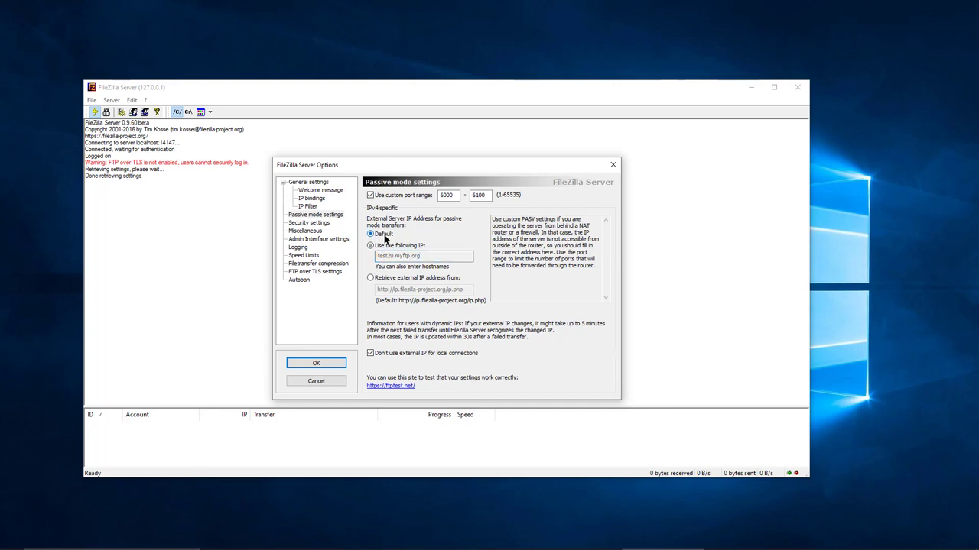
left_click(398, 246)
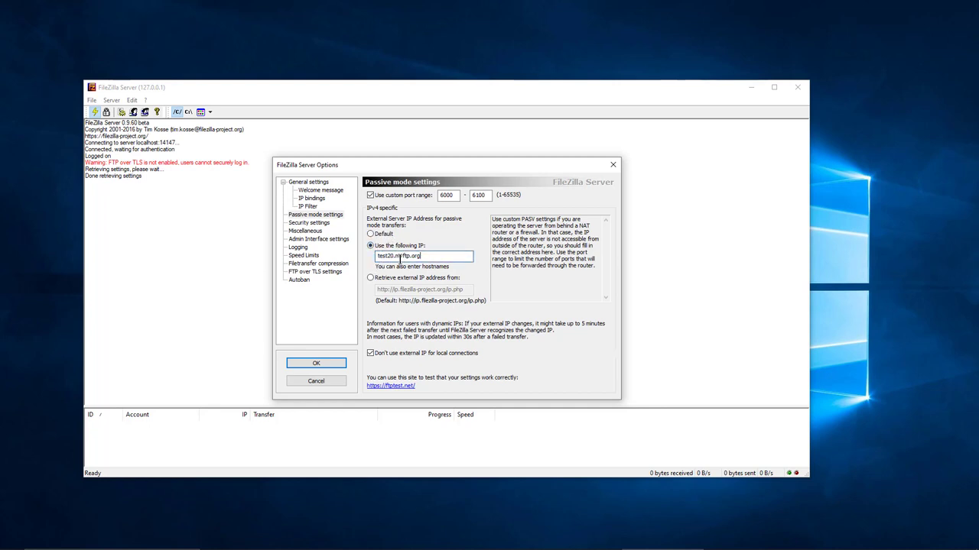
left_click(380, 234)
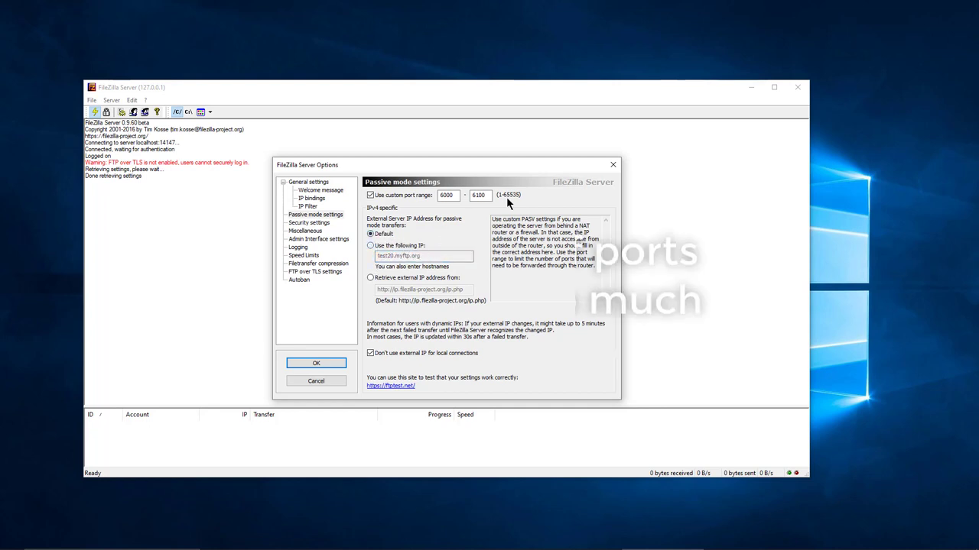
- Check the start and end ports of the custom port range in the passive mode settings
left_click(485, 195)
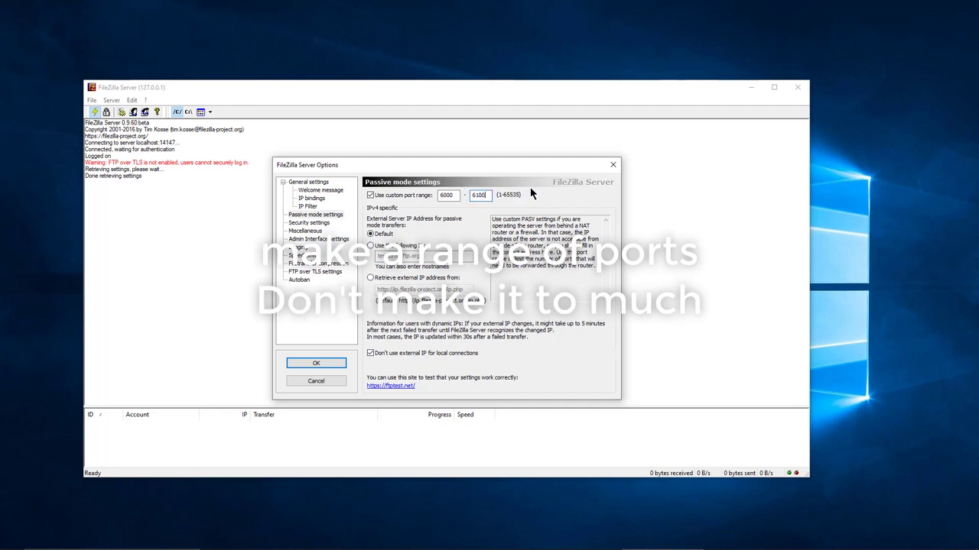
left_click(450, 195)
double_click(450, 195)
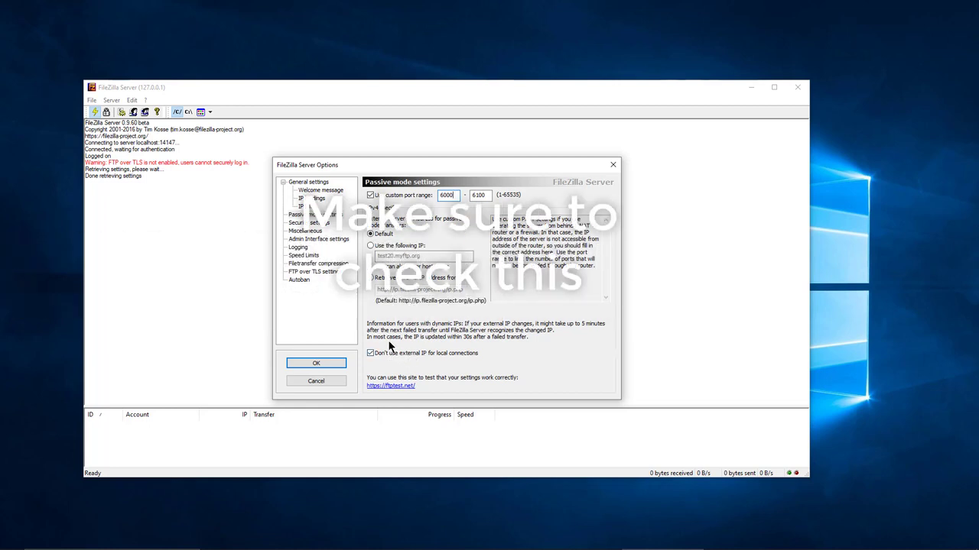
- Review the remaining option pages from Security settings through FTP over TLS and Autoban, and save the server options
left_click(317, 222)
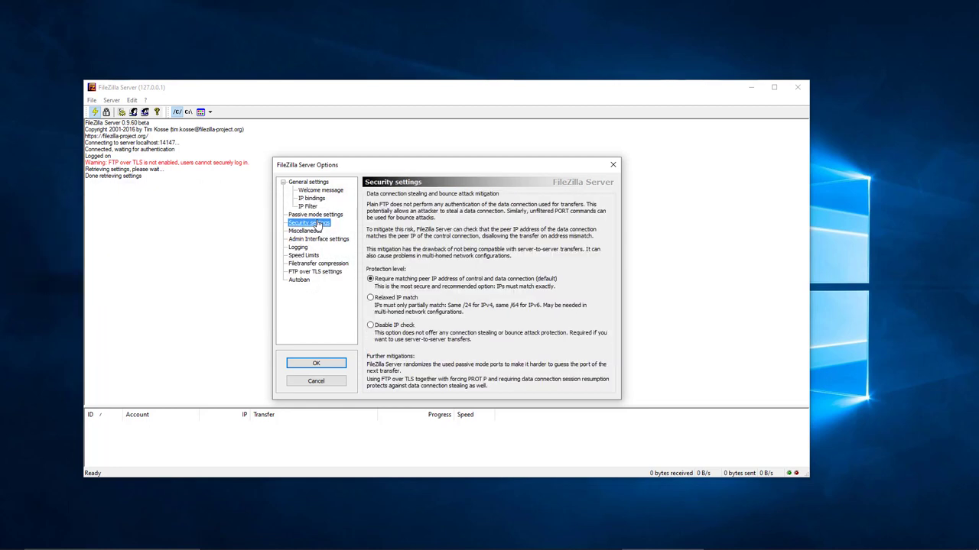
left_click(316, 230)
left_click(319, 240)
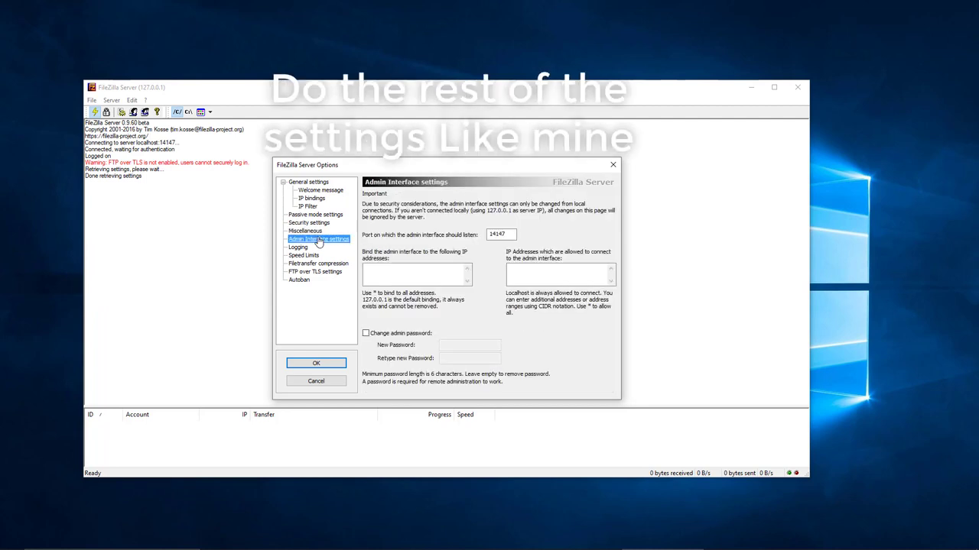
left_click(301, 249)
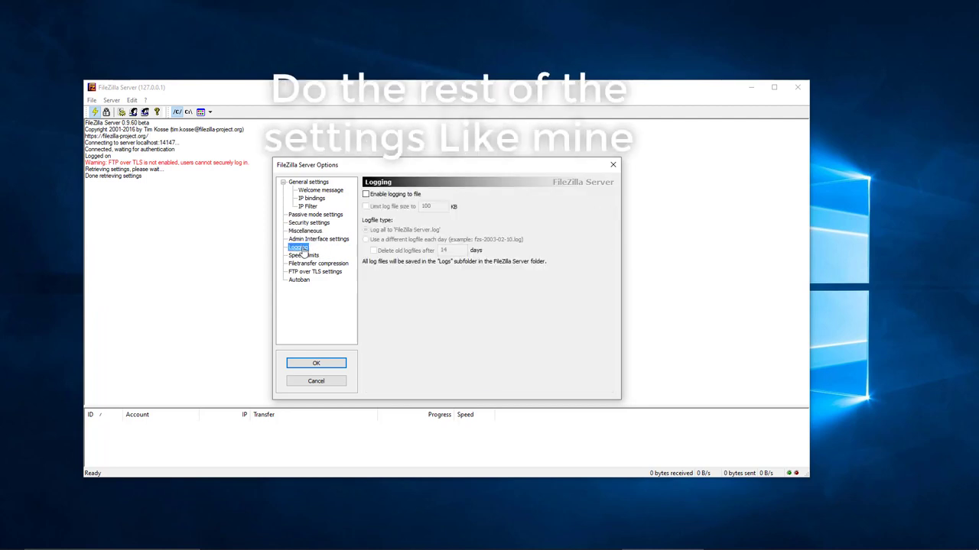
left_click(312, 256)
left_click(320, 264)
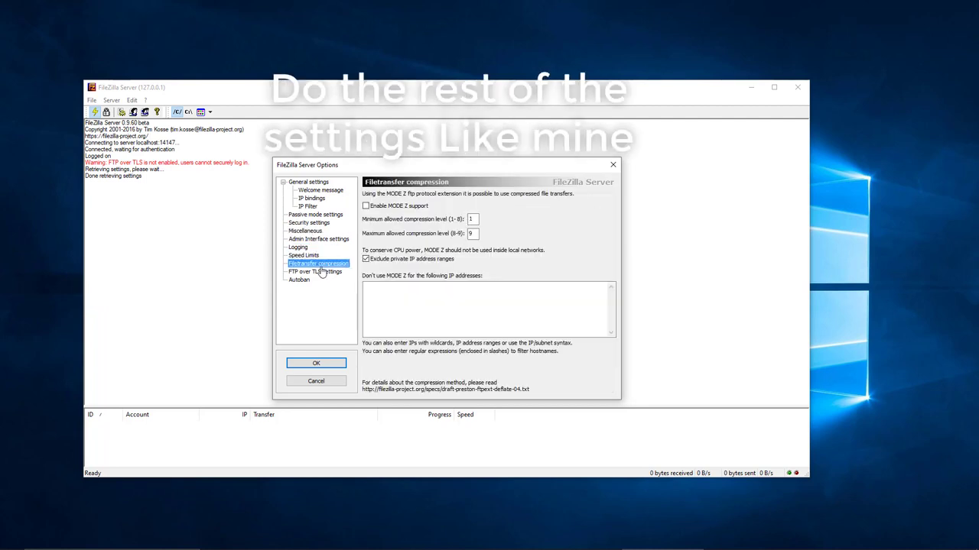
left_click(321, 273)
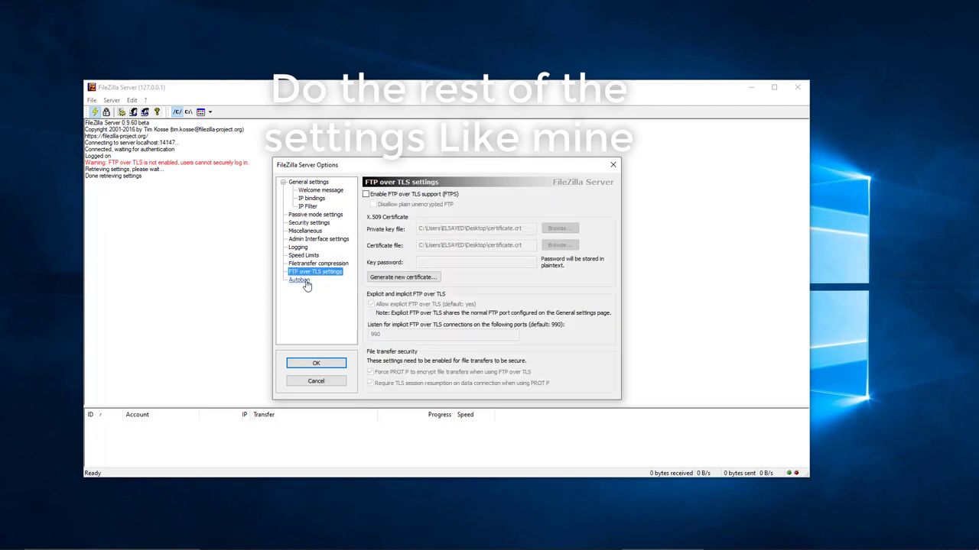
left_click(300, 280)
left_click(316, 364)
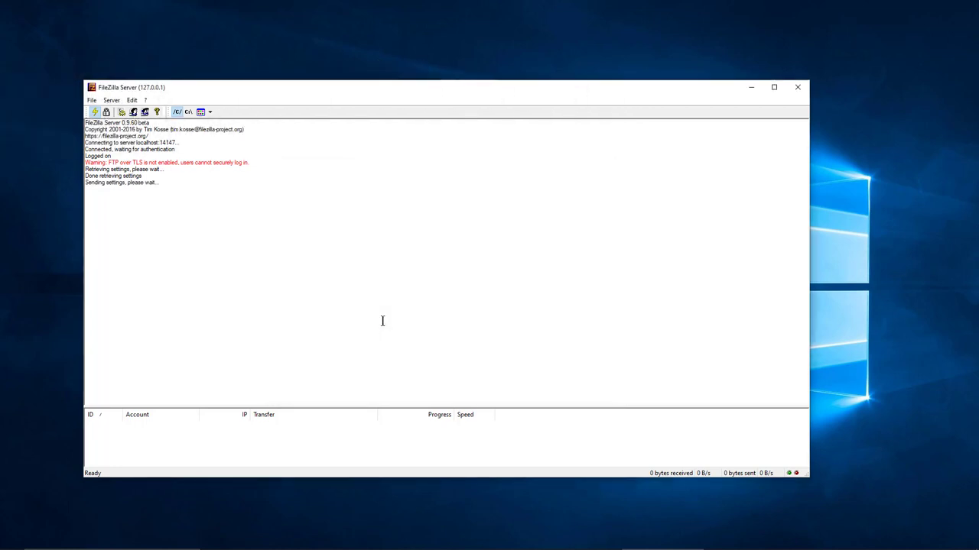
- Add an FTP user account named test2 that belongs to no group
left_click(131, 100)
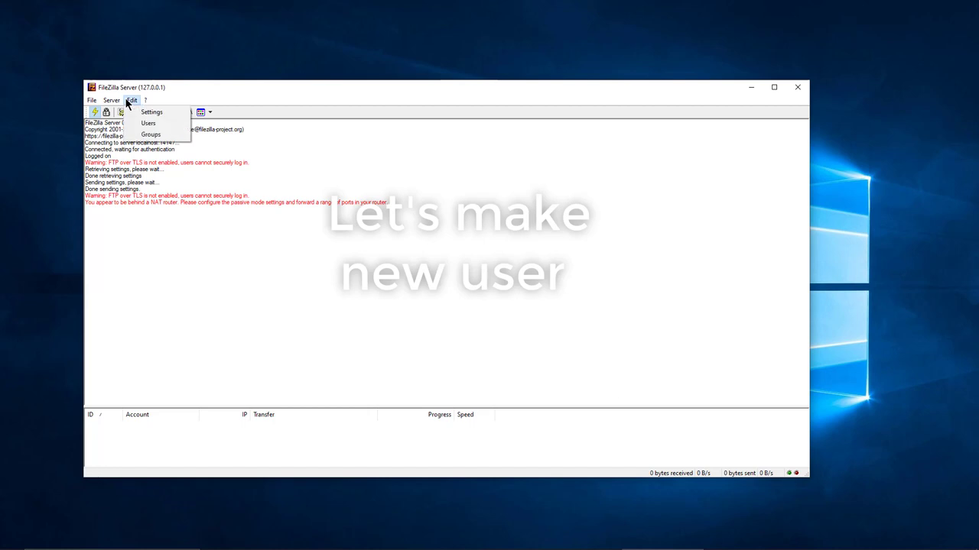
left_click(147, 123)
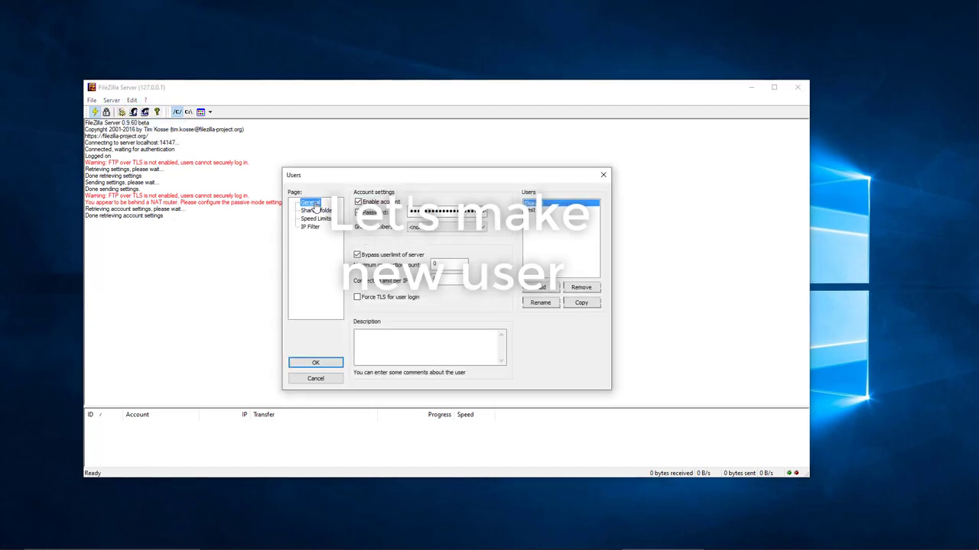
left_click(542, 287)
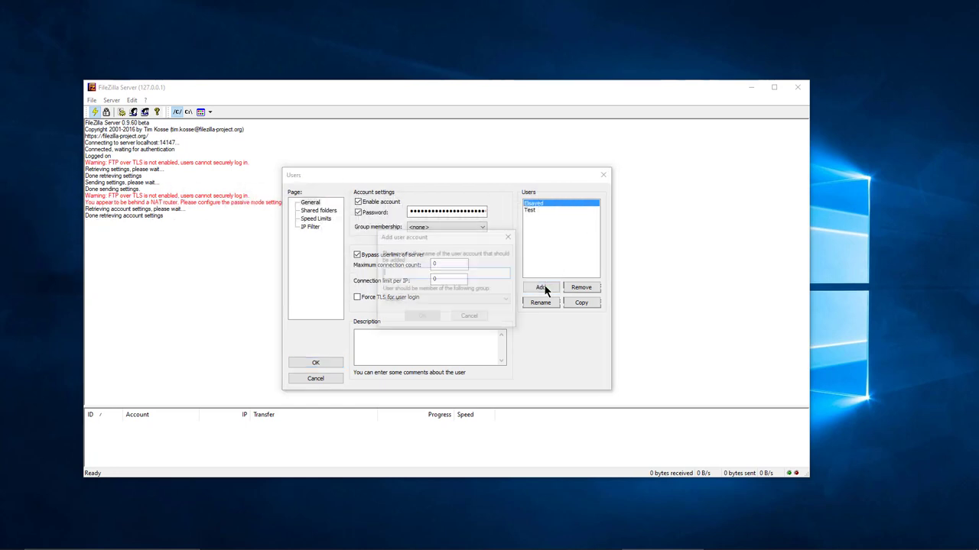
type("l")
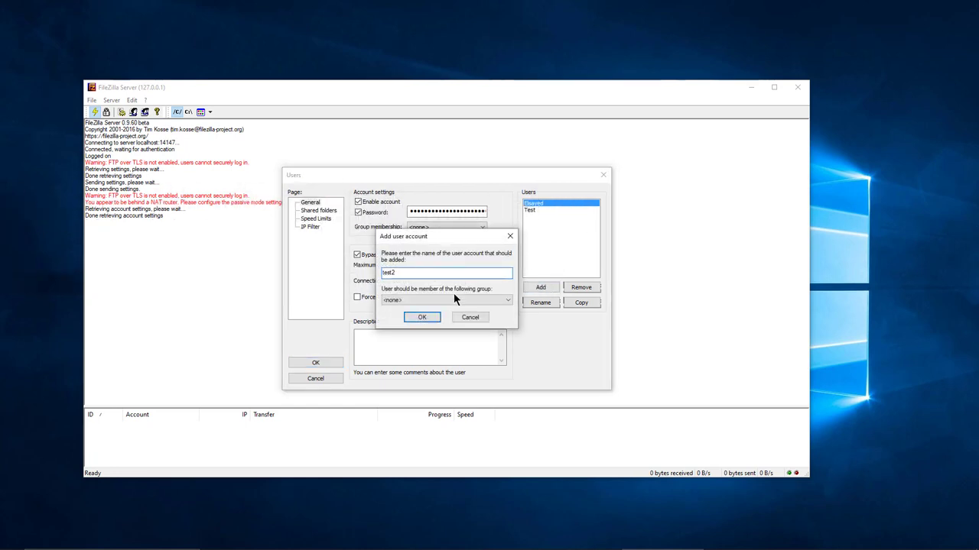
left_click(422, 315)
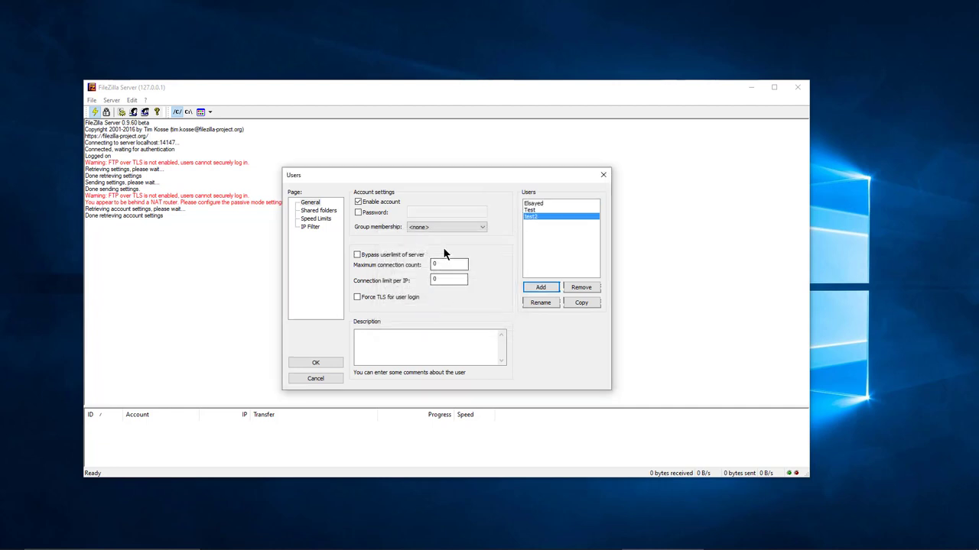
- Require a password for test2, enter the account password and let the account bypass the server's user limit
left_click(375, 213)
left_click(411, 212)
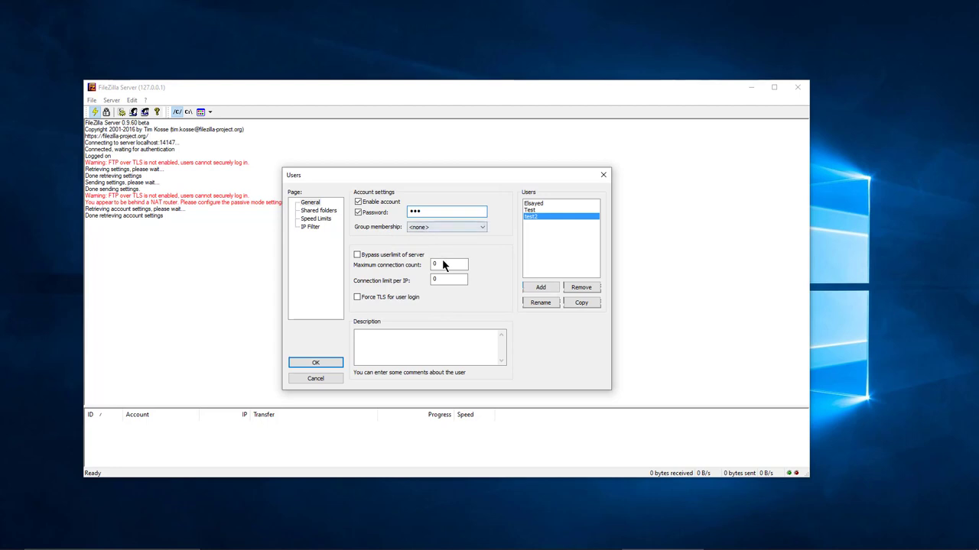
left_click(356, 255)
- Share the website folder on the Desktop with the test2 account
left_click(319, 211)
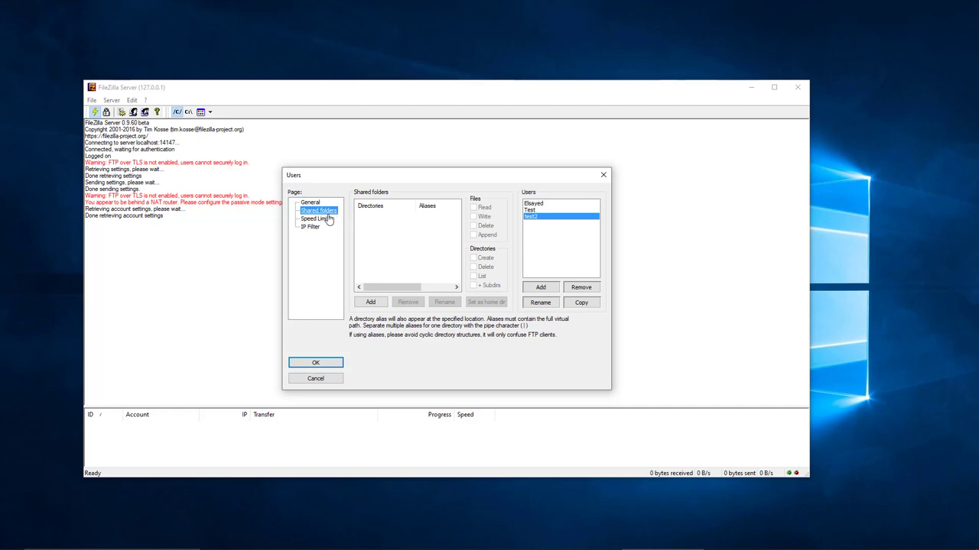
left_click(531, 284)
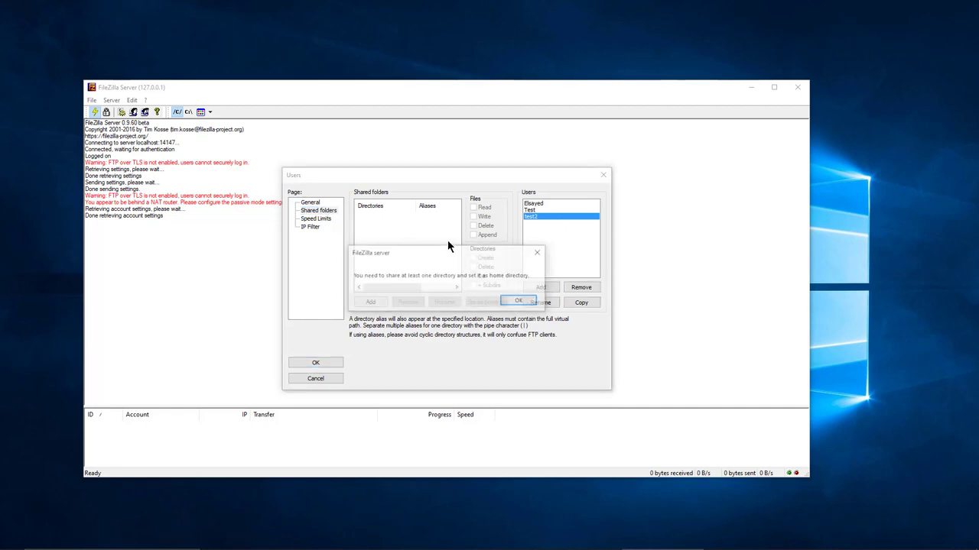
left_click(520, 302)
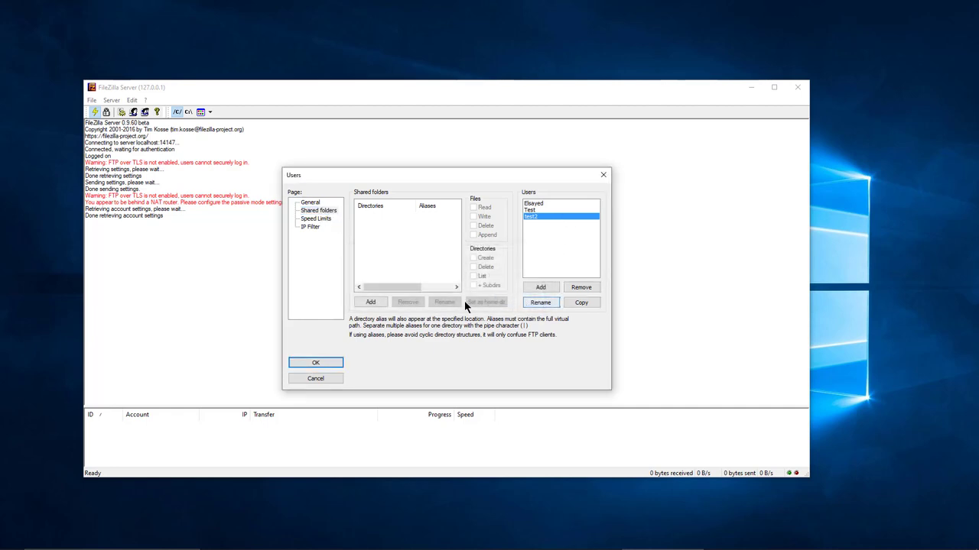
left_click(377, 301)
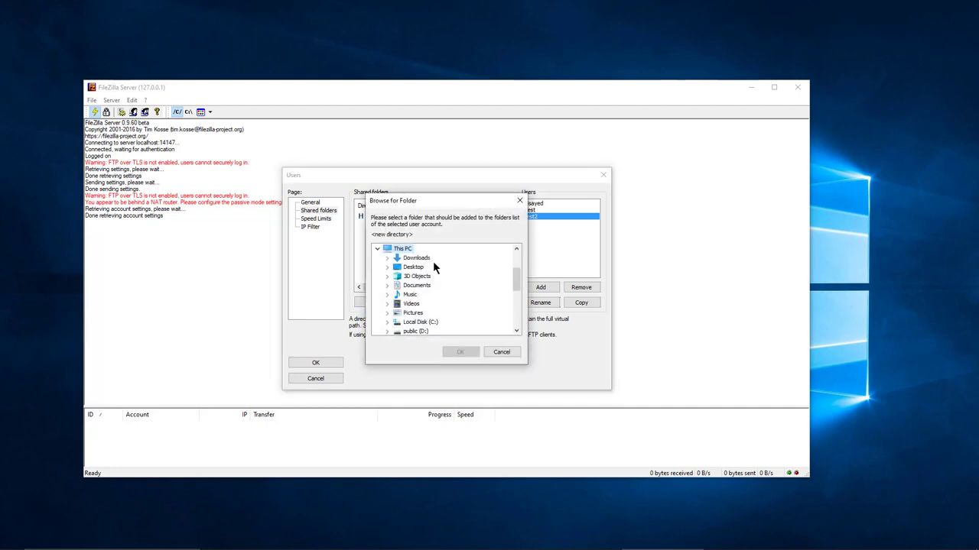
left_click(393, 267)
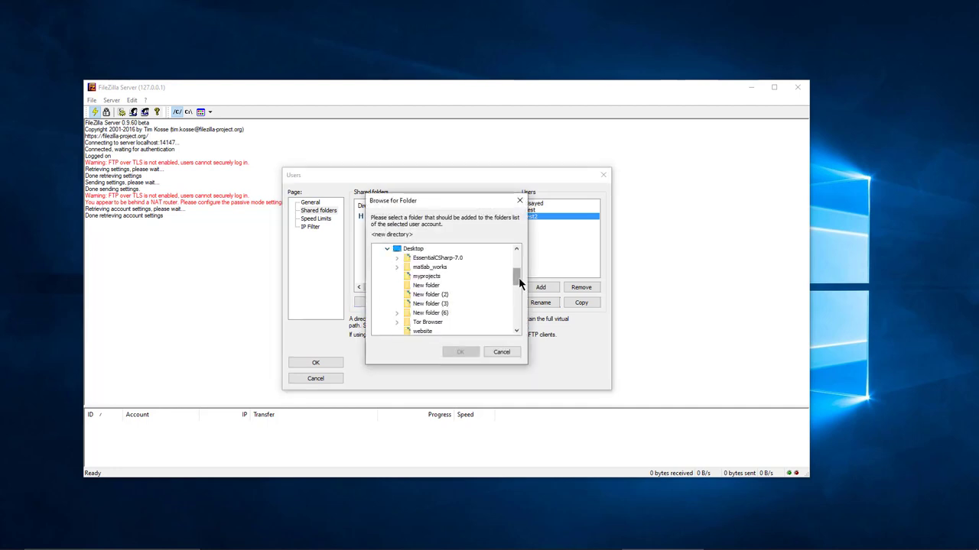
scroll(518, 277, "down", 1)
left_click(423, 303)
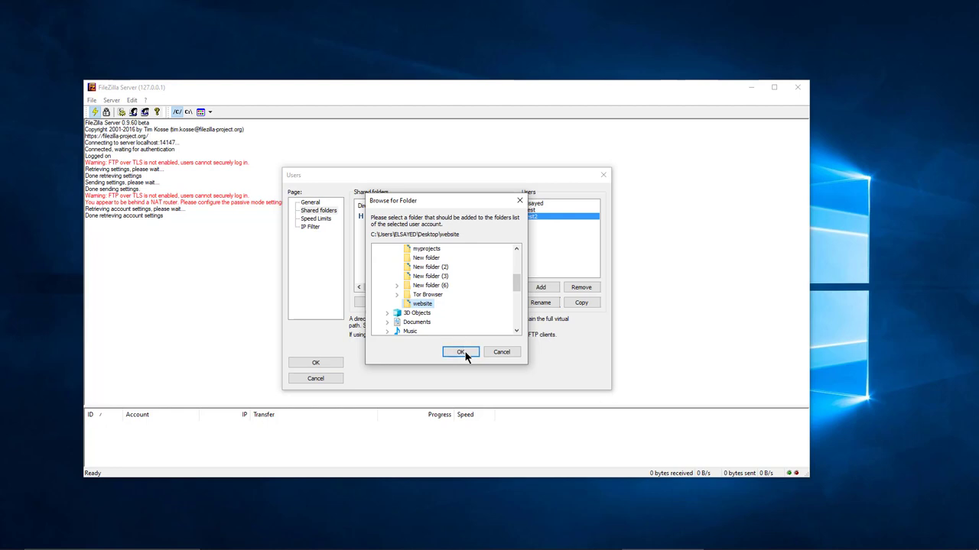
left_click(460, 351)
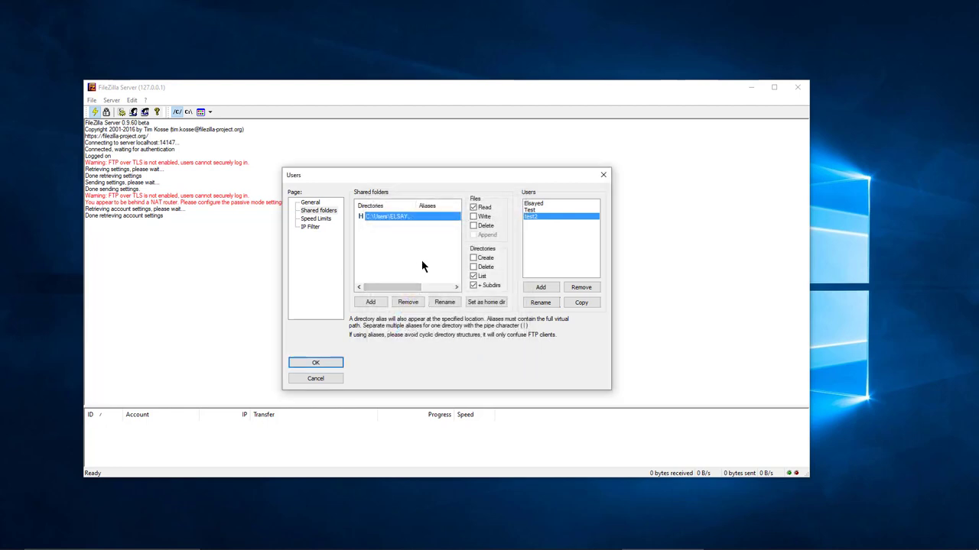
- Grant test2 file write and delete plus directory create rights, set the website folder as home directory and save the account
left_click(474, 218)
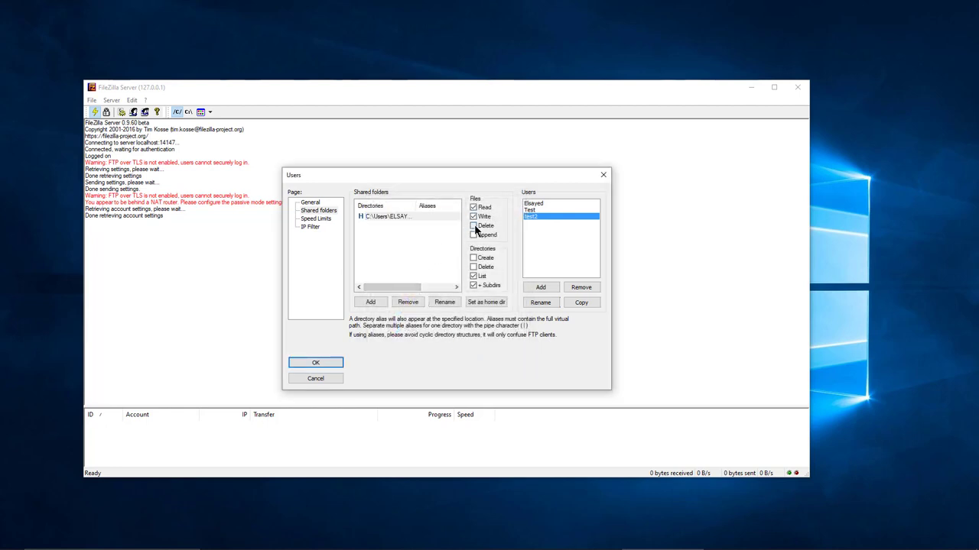
left_click(474, 227)
left_click(474, 257)
left_click(485, 302)
left_click(320, 363)
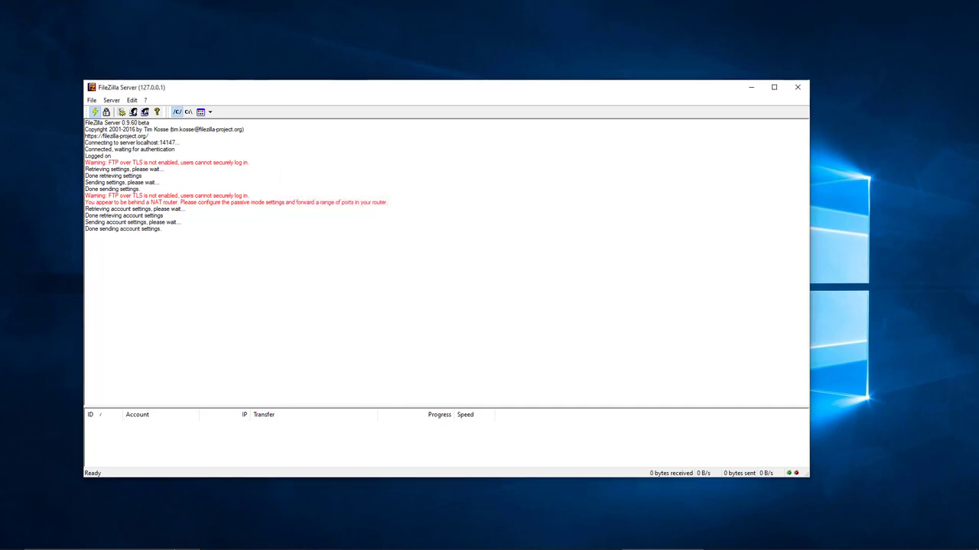
- Switch to Control Panel, open the allowed apps list of Windows Defender Firewall and unlock it for changes
left_click(172, 540)
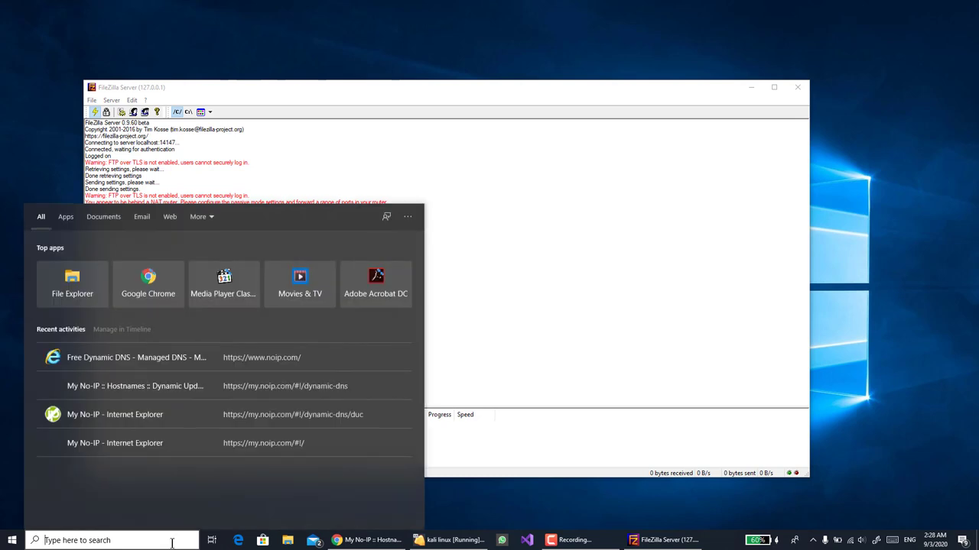
type("co")
key("Return")
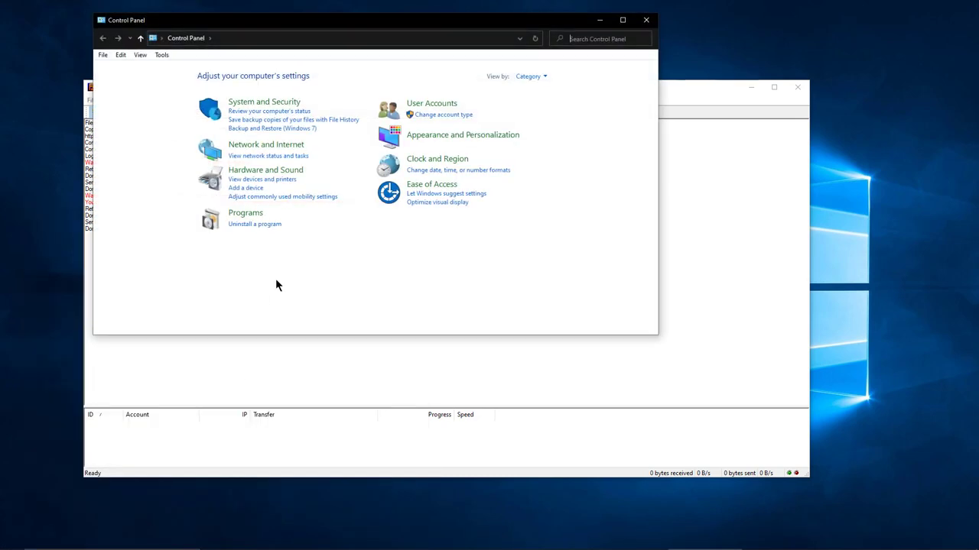
left_click(281, 103)
left_click(273, 110)
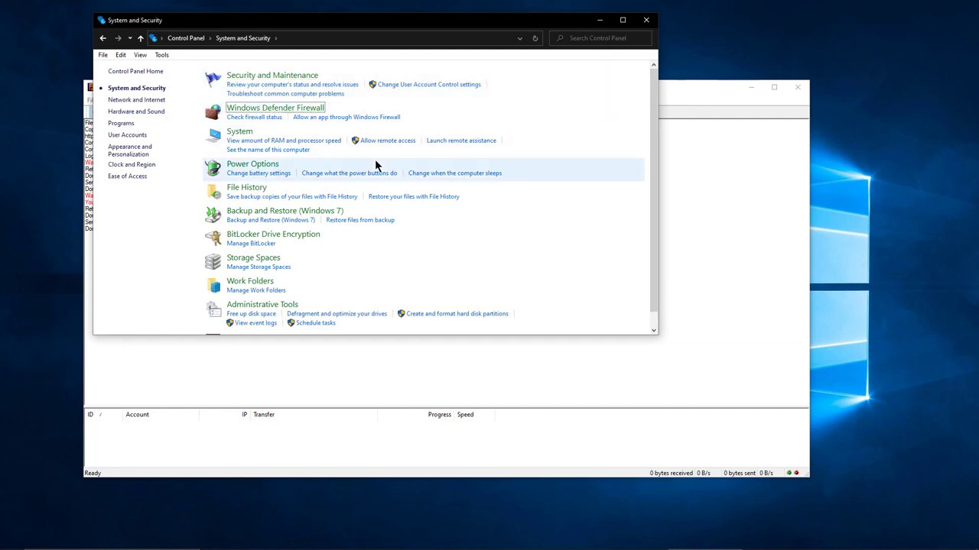
left_click(134, 90)
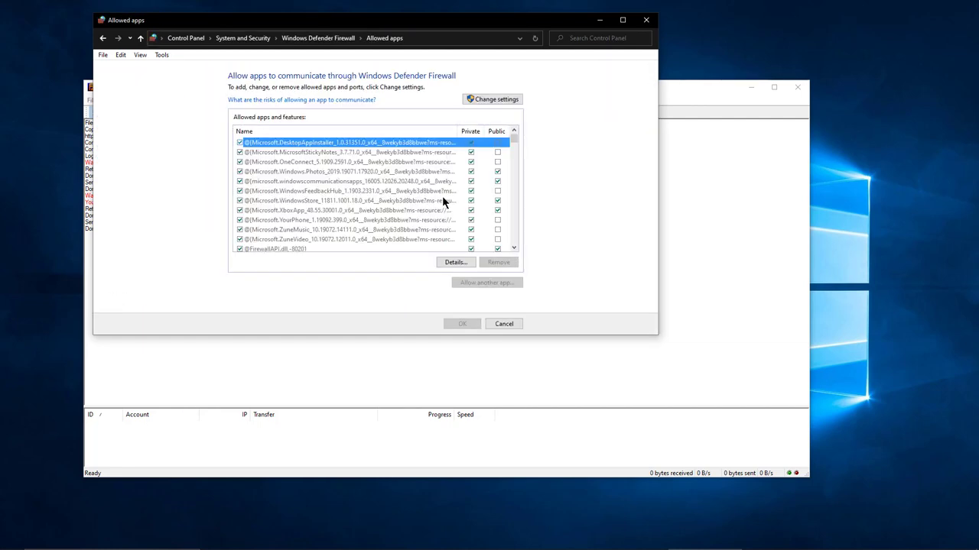
left_click(504, 103)
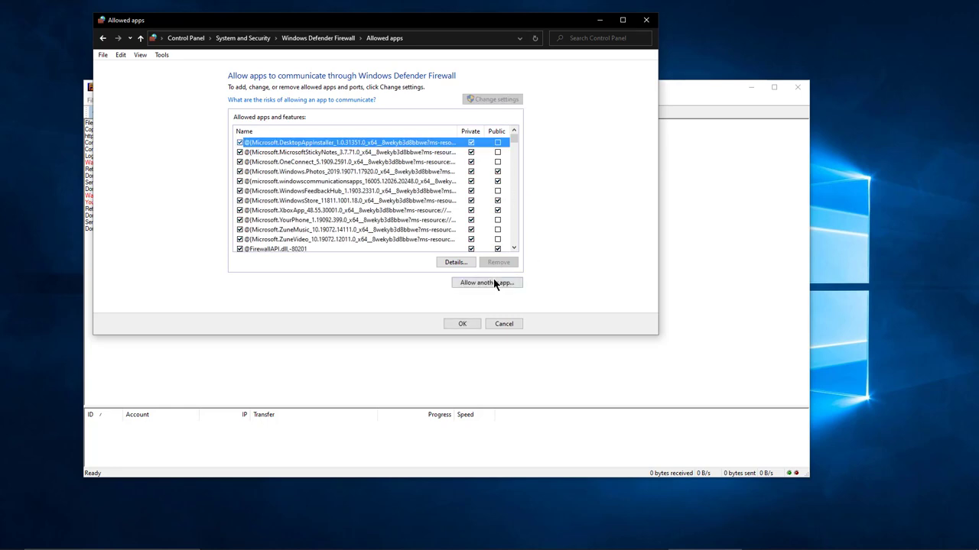
- Try to add FileZilla Server.exe from Program Files (x86)\FileZilla Server to the firewall's allowed apps
left_click(459, 282)
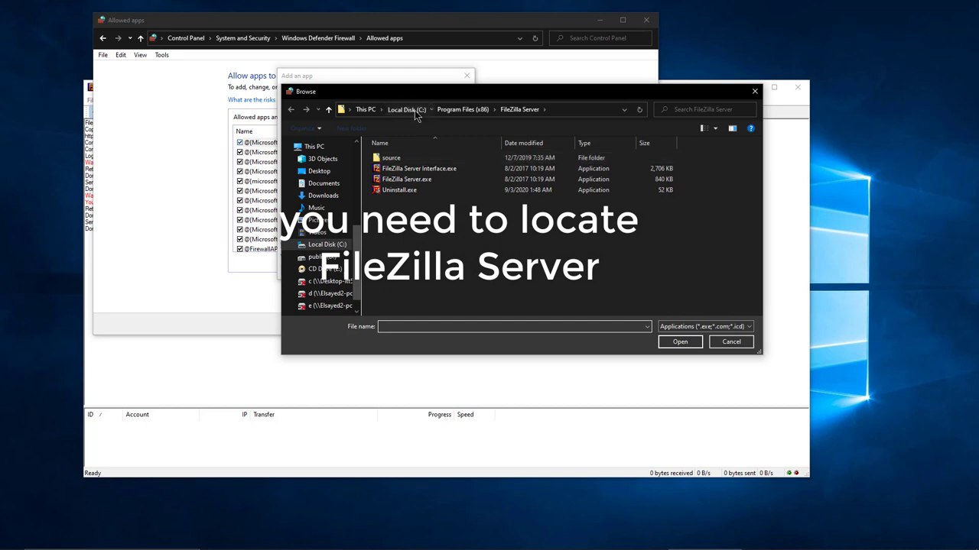
left_click(416, 112)
double_click(437, 277)
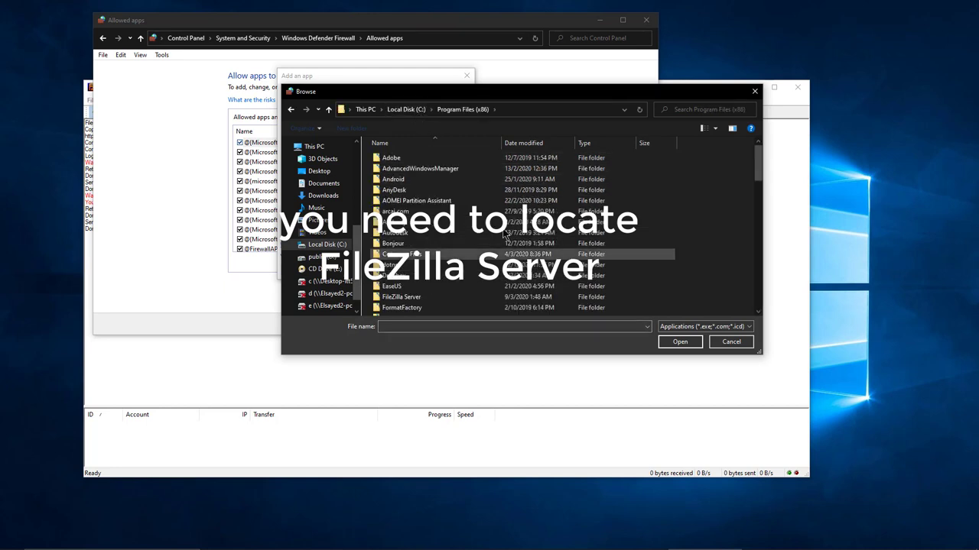
double_click(637, 298)
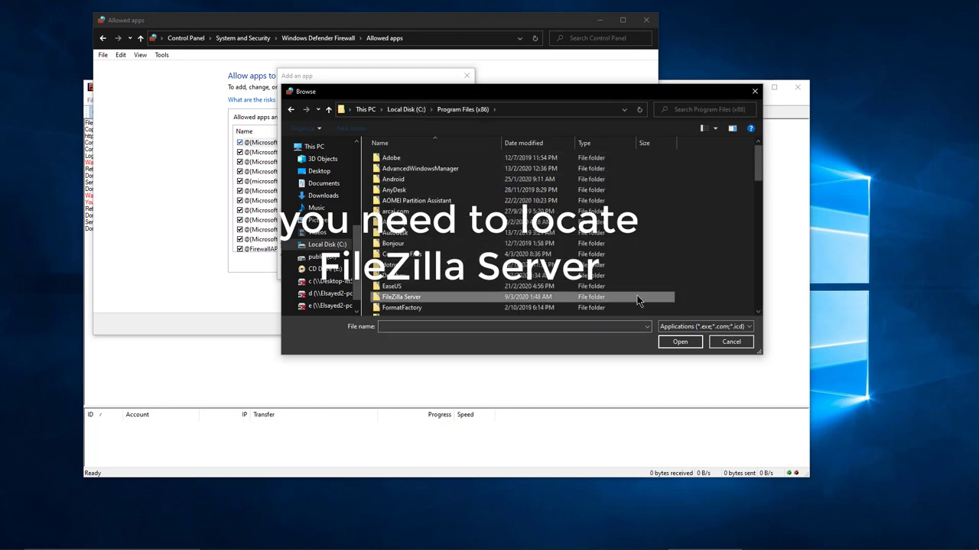
left_click(501, 183)
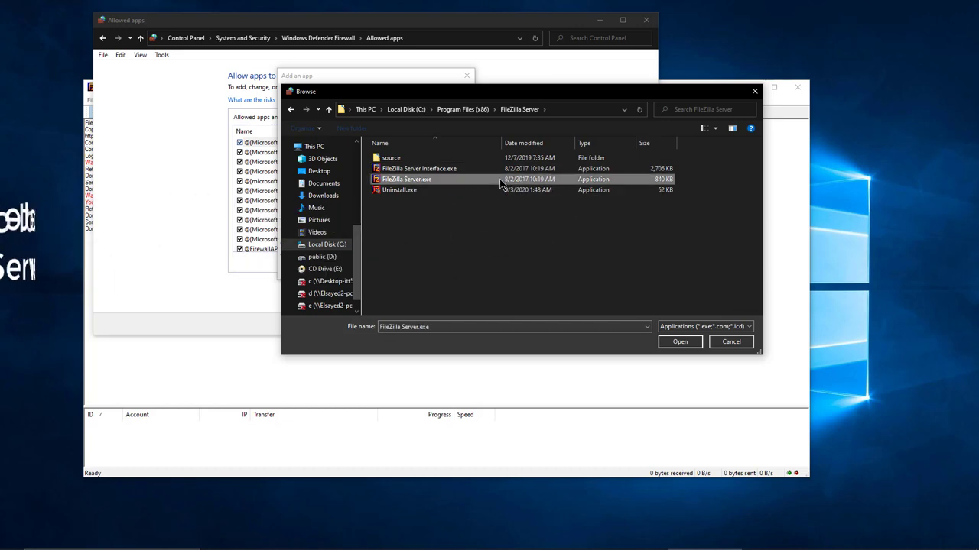
double_click(478, 183)
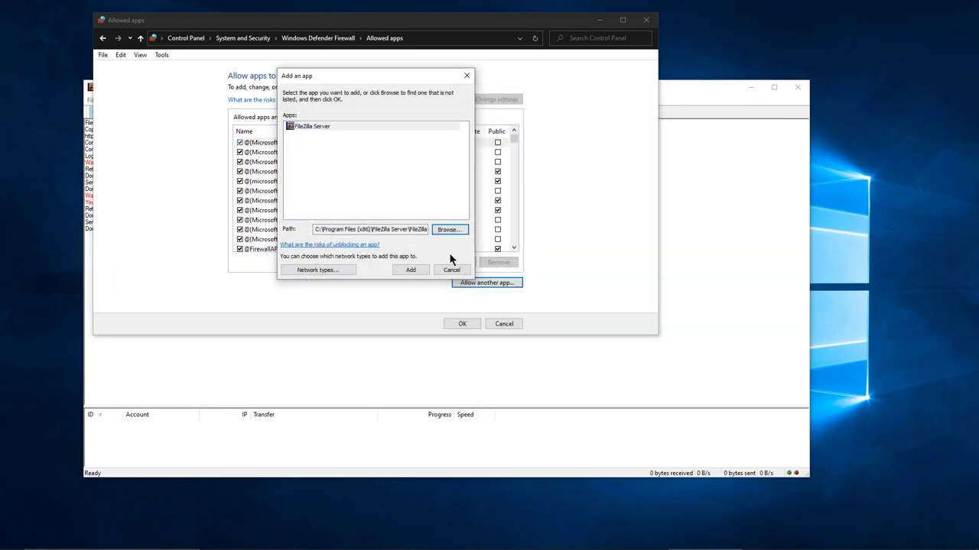
left_click(410, 270)
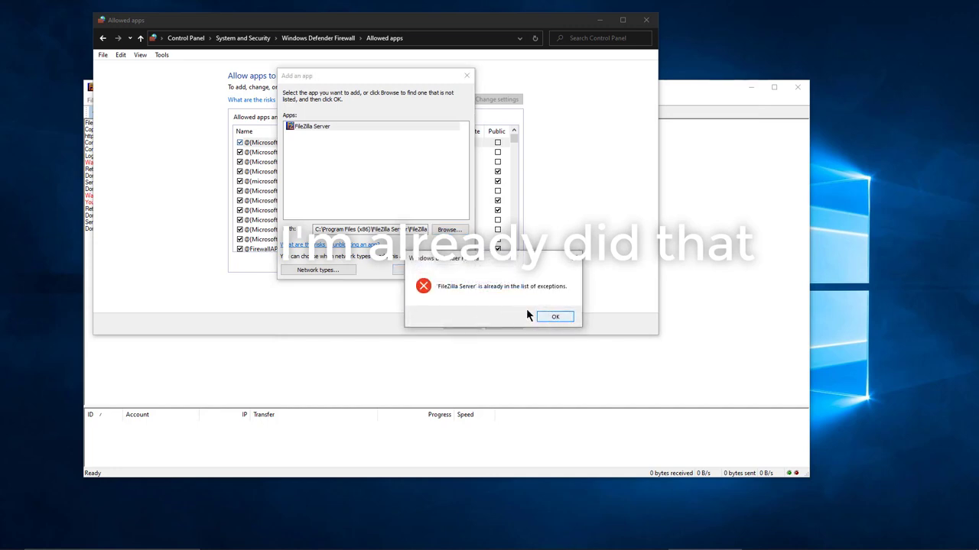
left_click(555, 317)
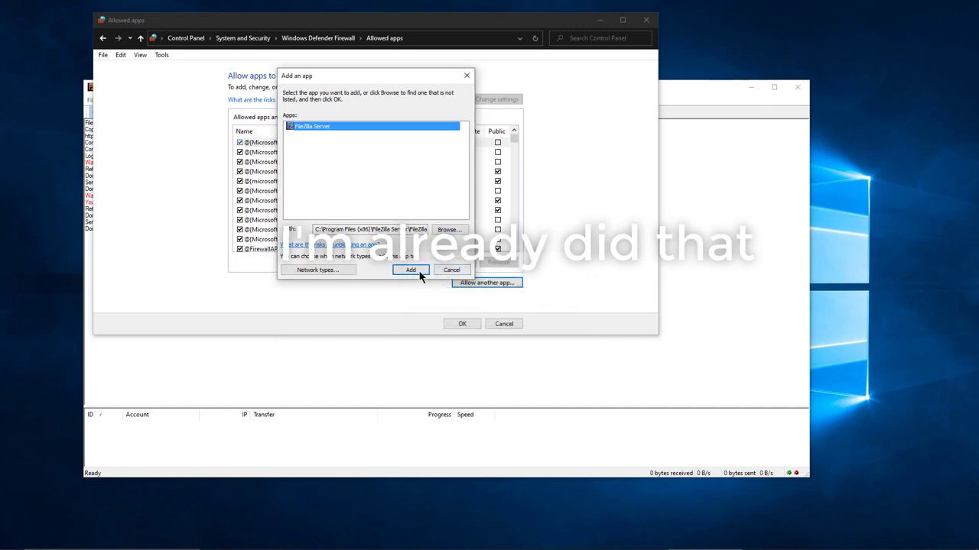
- Cancel adding the app, check that FileZilla Server is allowed on private and public networks, save the allowed apps list and close it
left_click(451, 271)
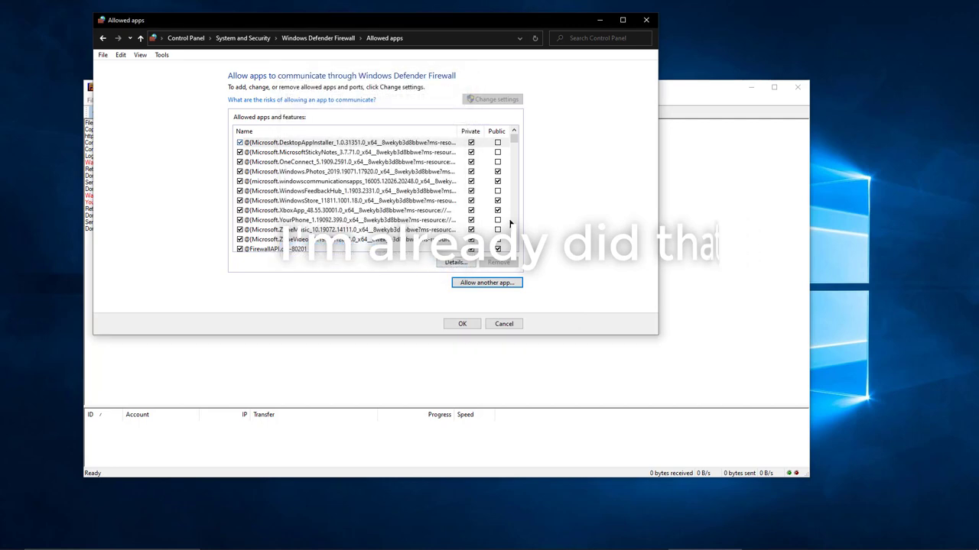
left_click(513, 150)
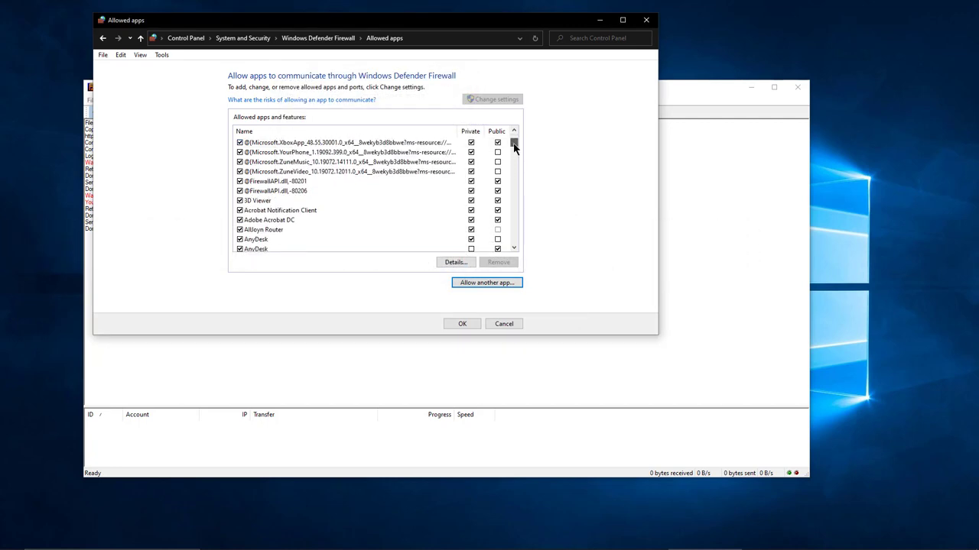
left_click_drag(513, 153, 515, 172)
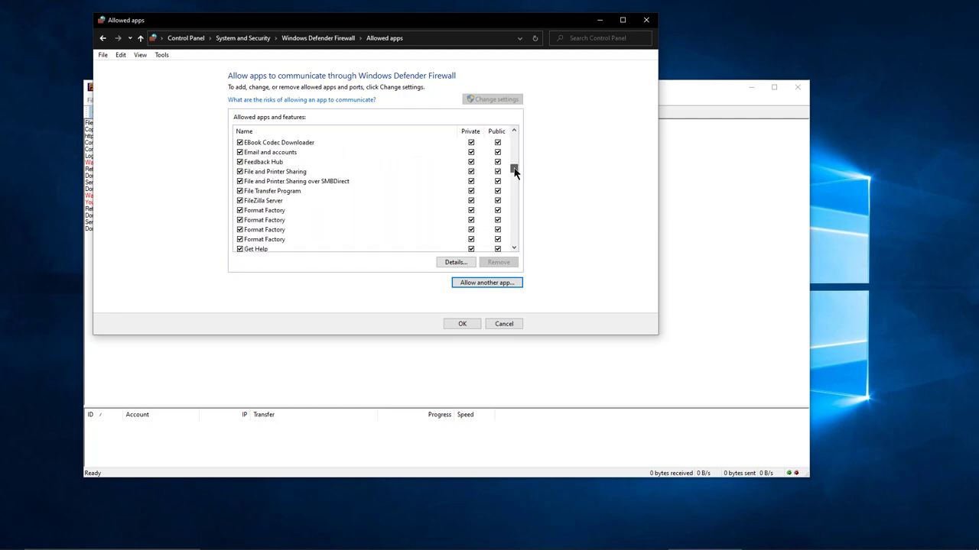
left_click(431, 200)
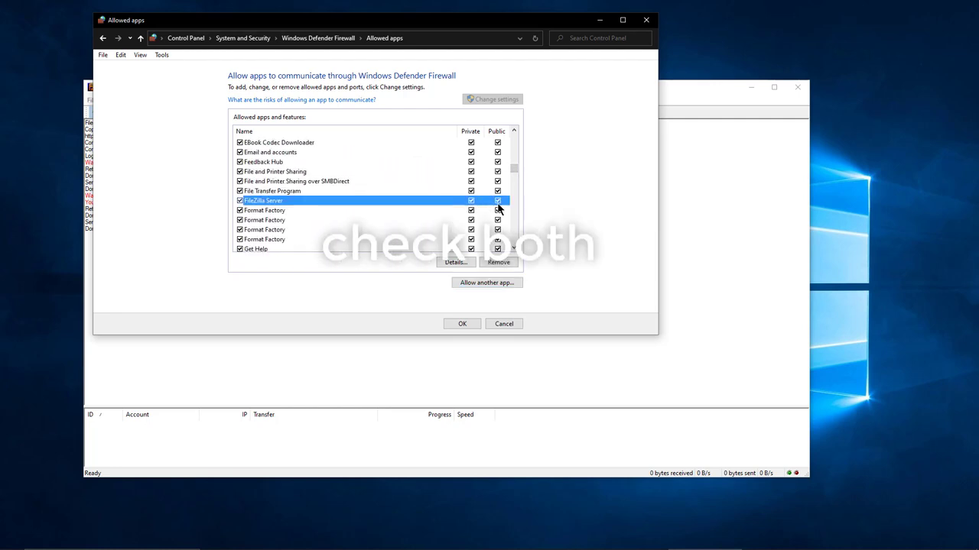
left_click(462, 323)
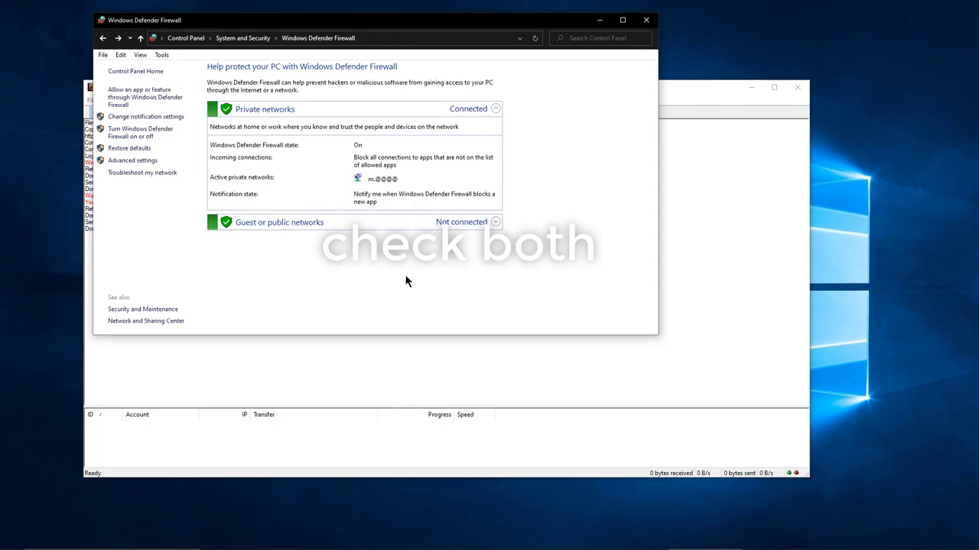
left_click(646, 19)
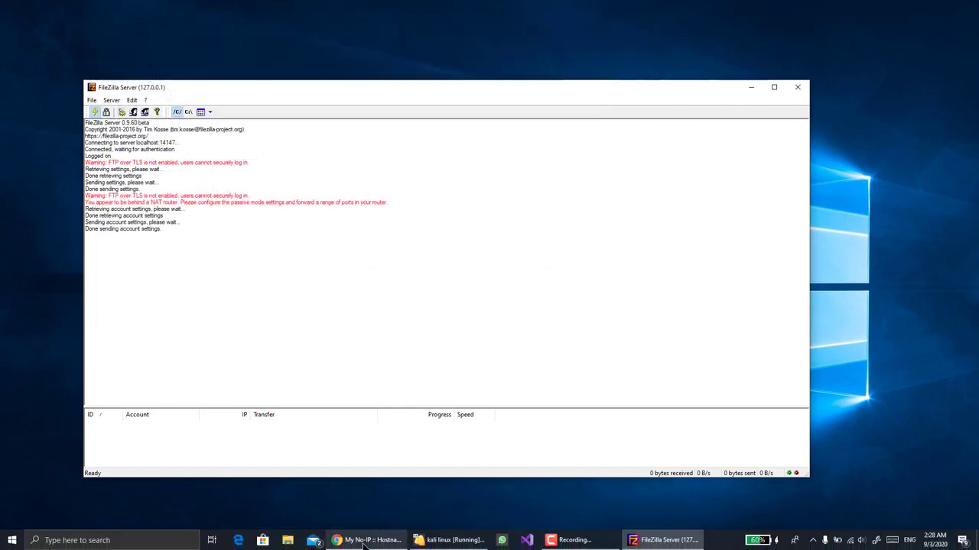
- Switch to Chrome and open the router gateway page at 192.168.1.1 in a new tab
left_click(371, 545)
left_click(137, 8)
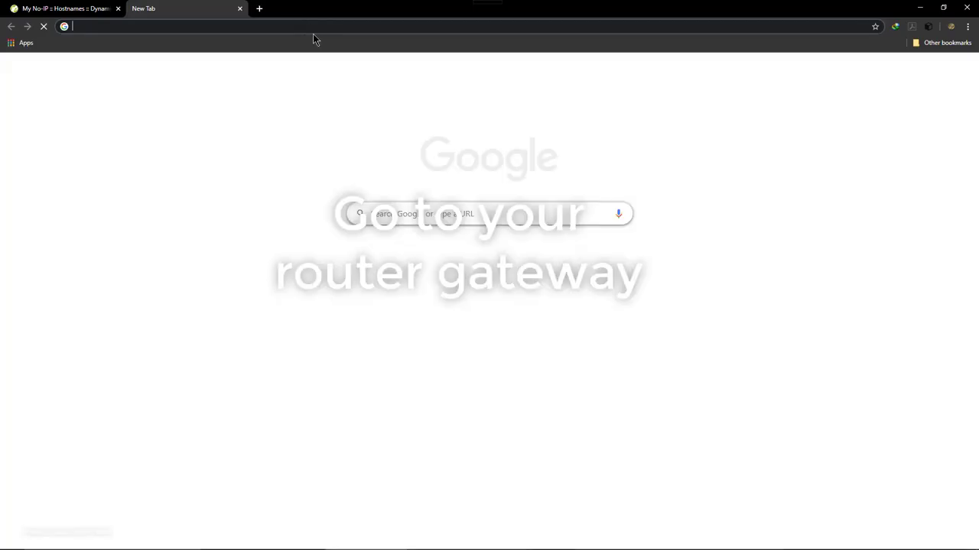
type("192.168.1.1")
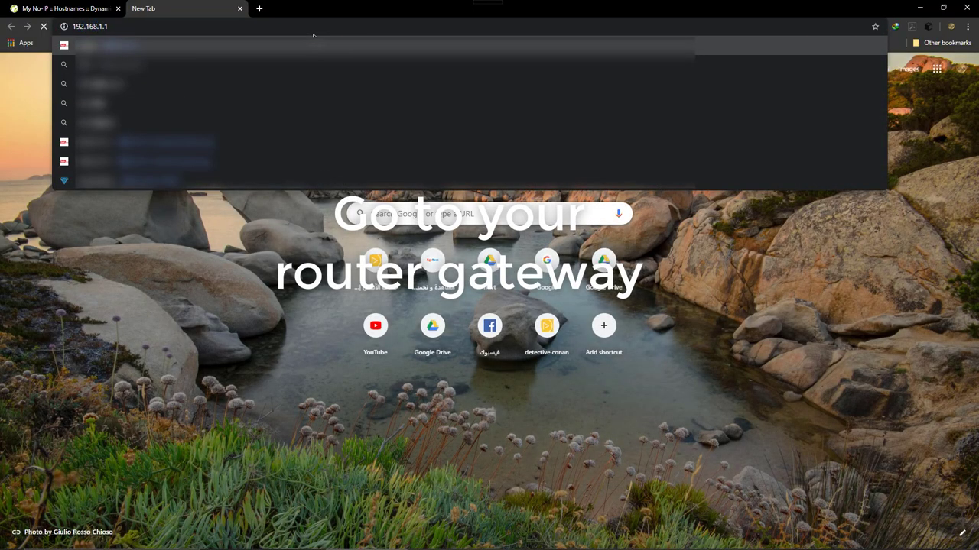
key("Return")
- Log in to the router as admin, filling in the saved account password
type("ad")
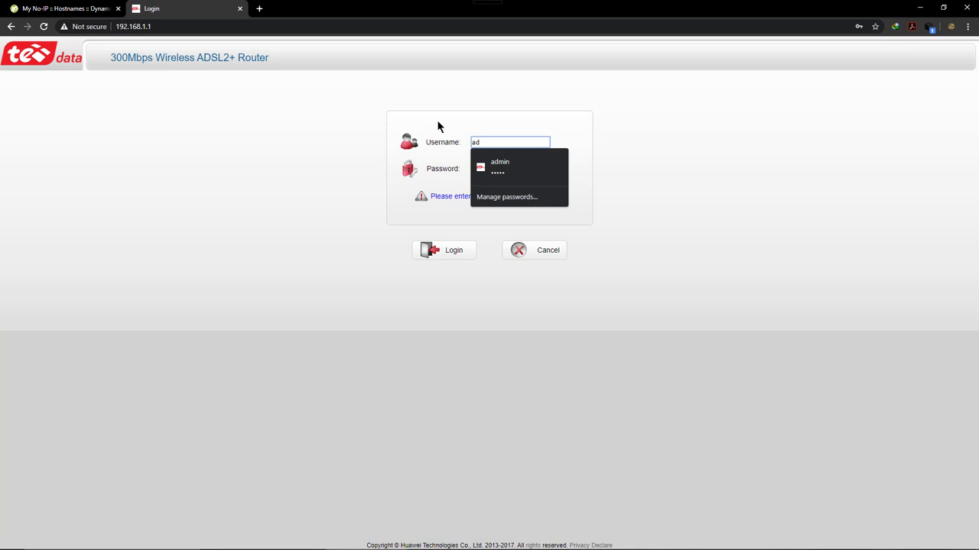
key("Down")
key("Return")
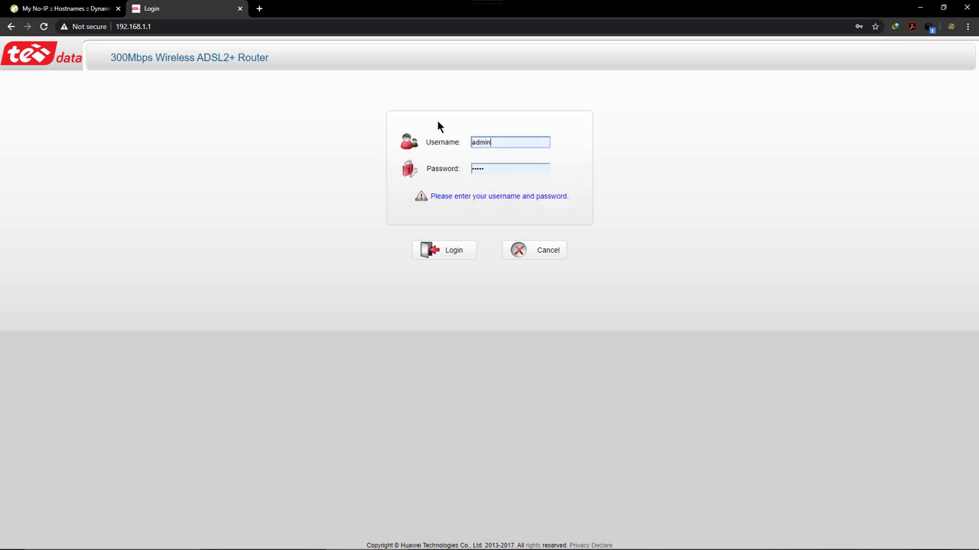
left_click(457, 251)
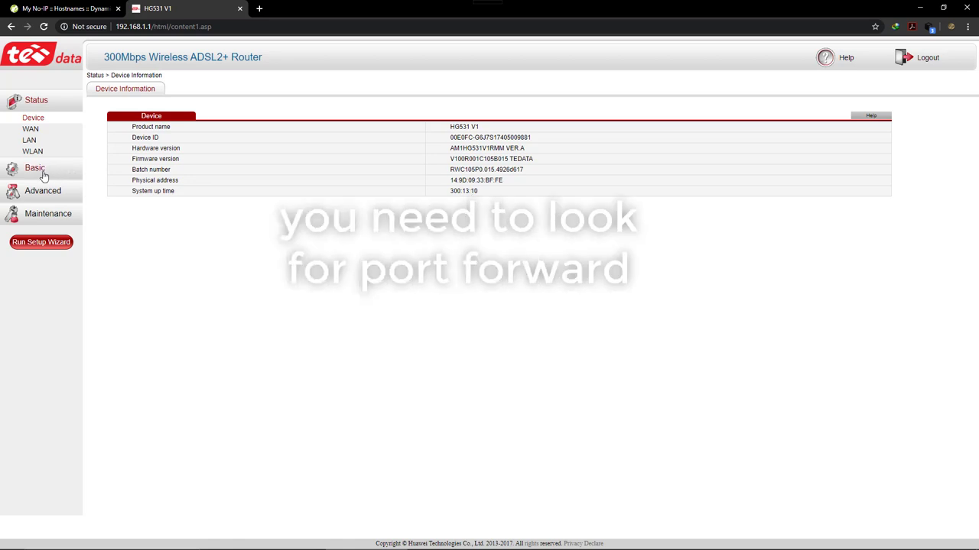
- Open the port mapping settings in the router's advanced NAT section
left_click(31, 191)
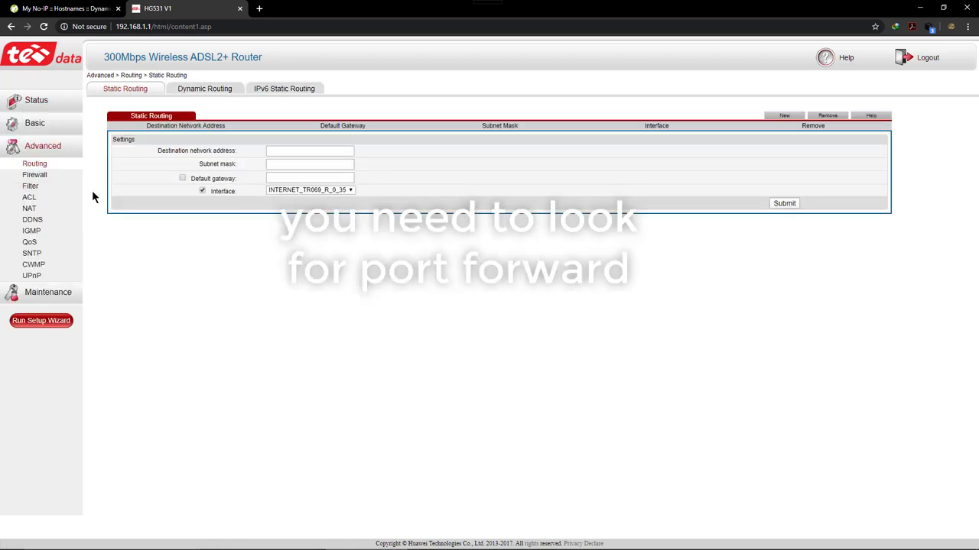
left_click(30, 208)
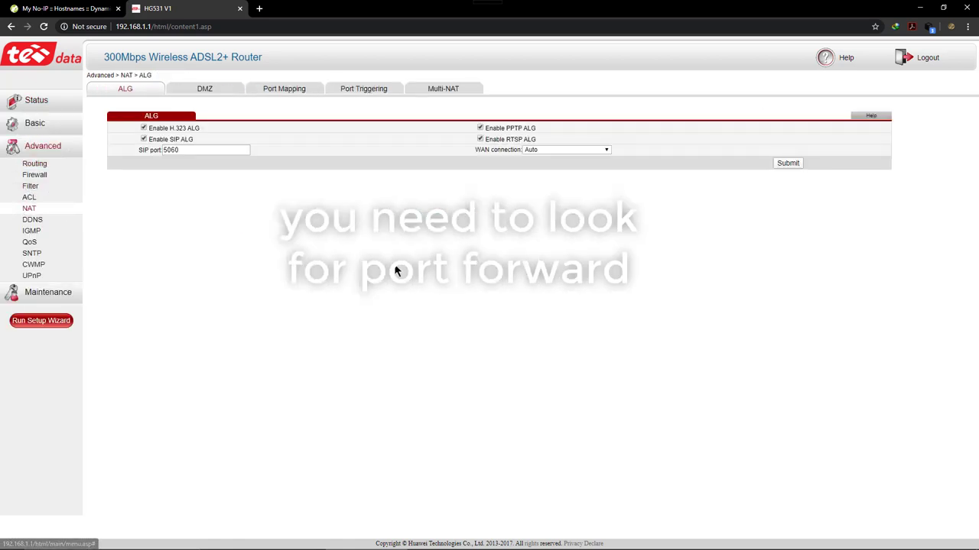
left_click(284, 88)
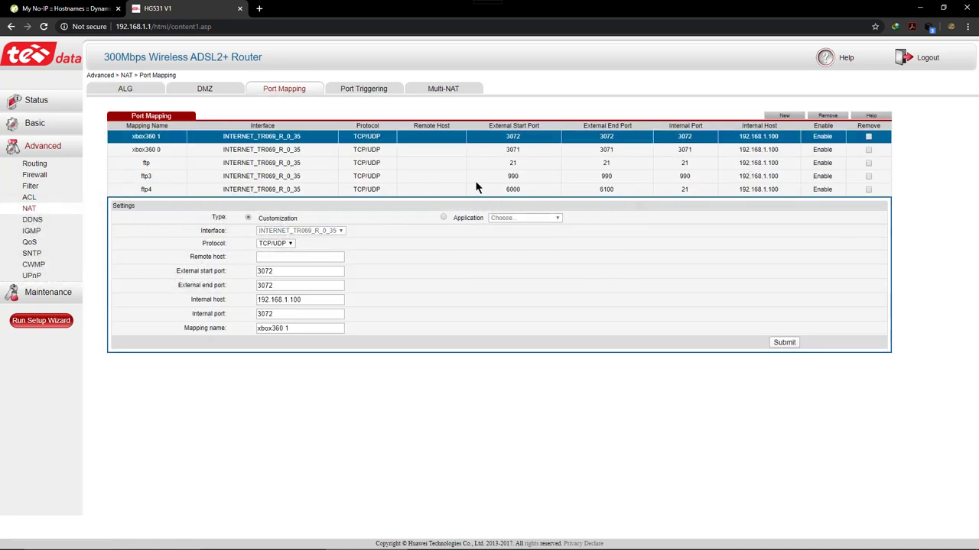
- Compare the ftp mapping's external and internal ports with the listening port in FileZilla Server's general settings
left_click(496, 164)
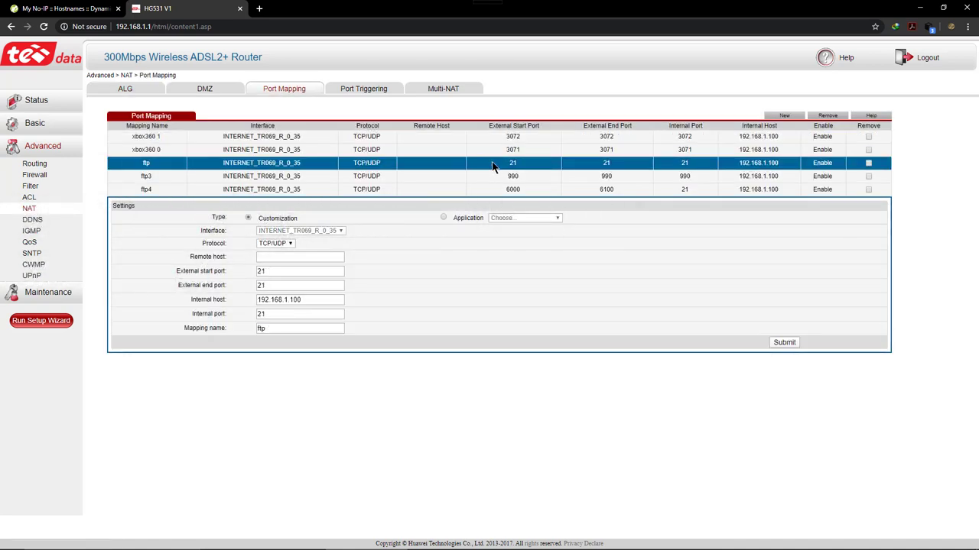
left_click(273, 284)
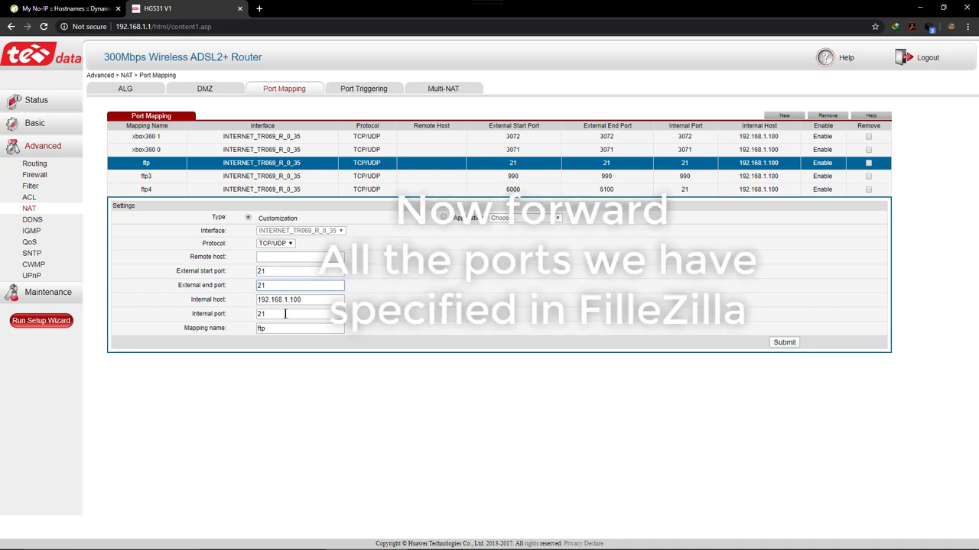
left_click(285, 314)
left_click(652, 540)
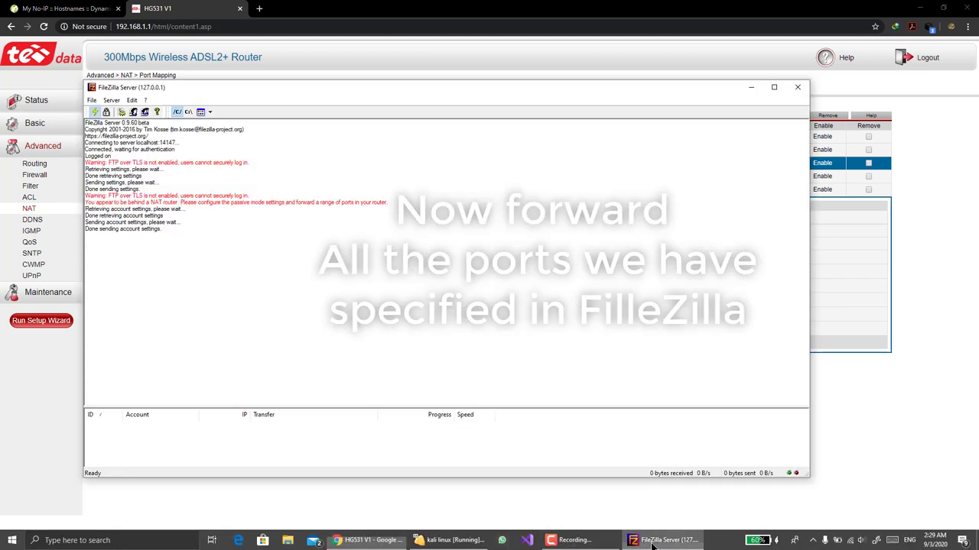
left_click(146, 100)
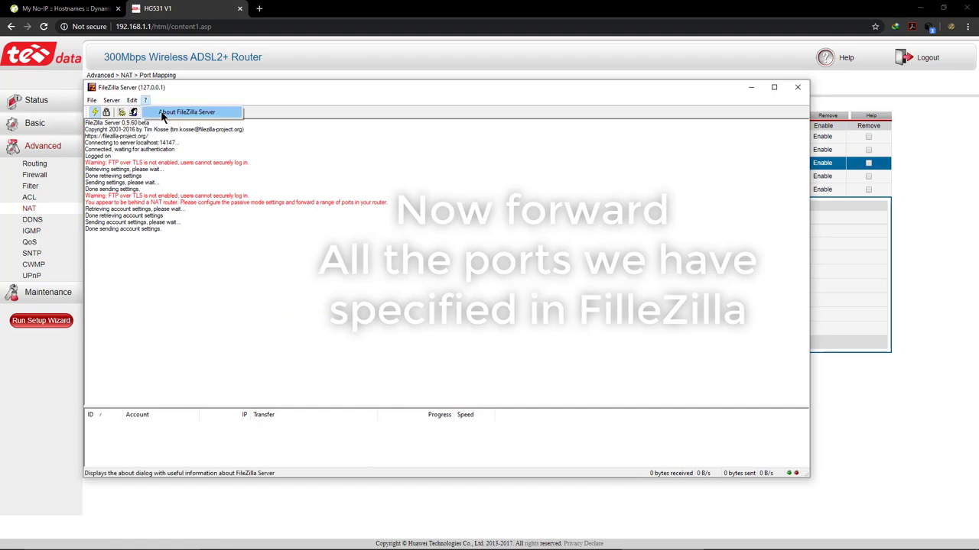
left_click(144, 113)
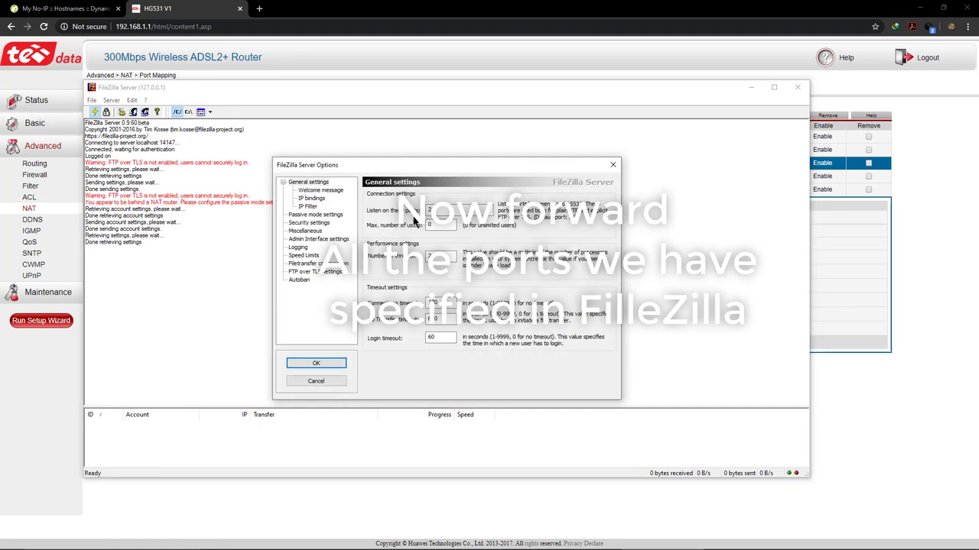
left_click(440, 6)
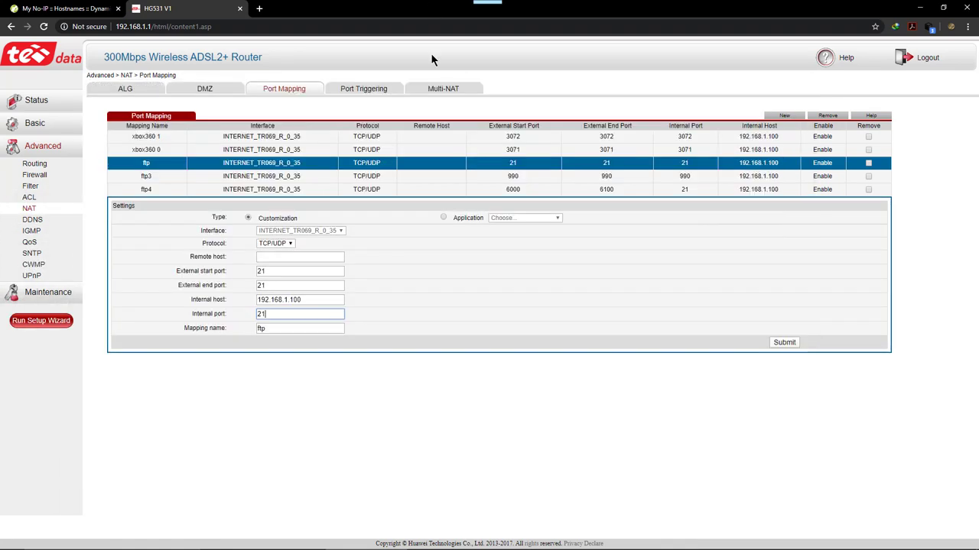
- Compare the ftp3 mapping's ports with the implicit FTP over TLS port in FileZilla Server's options
left_click(475, 176)
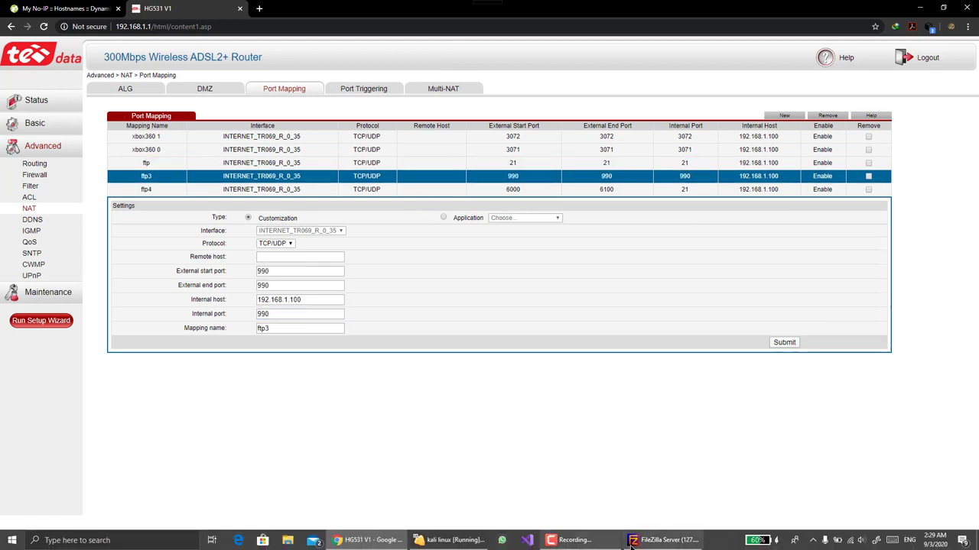
left_click(652, 548)
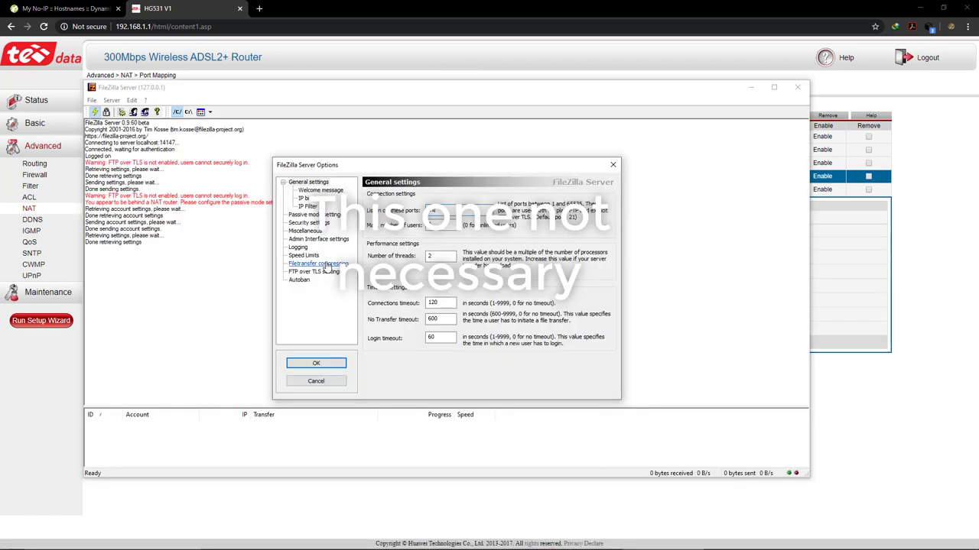
left_click(314, 272)
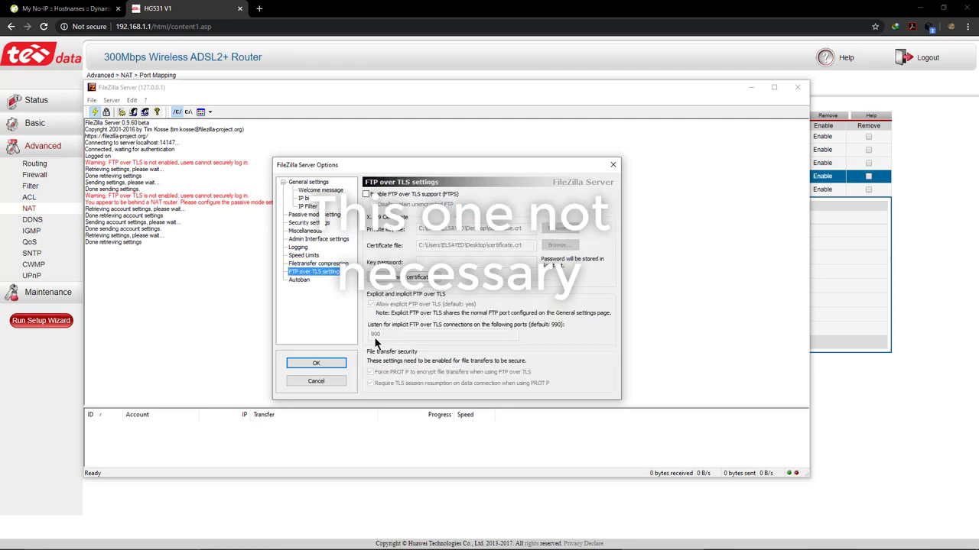
left_click(883, 388)
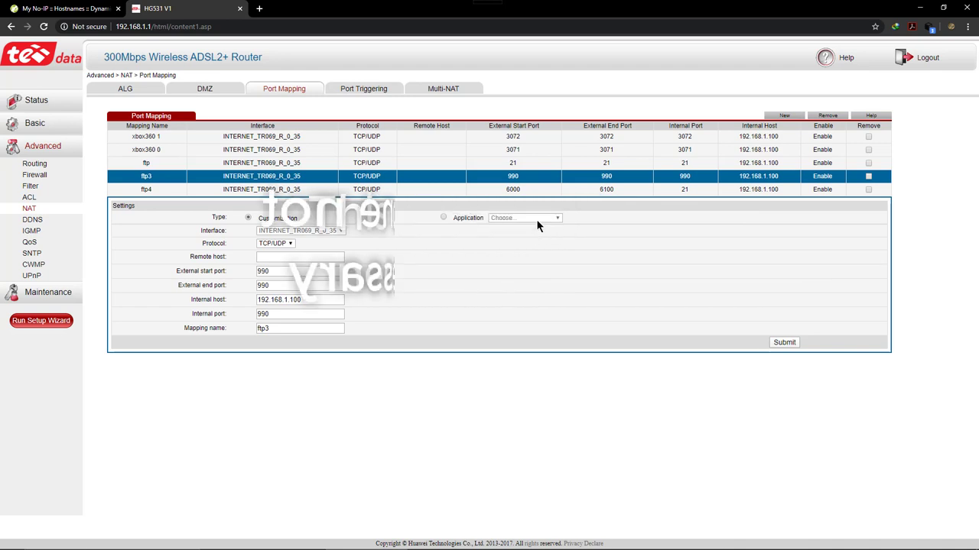
- Check the ftp4 mapping's external port range against FileZilla Server's passive mode range, re-enter 6100 as that range's end, and submit the mapping
left_click(540, 189)
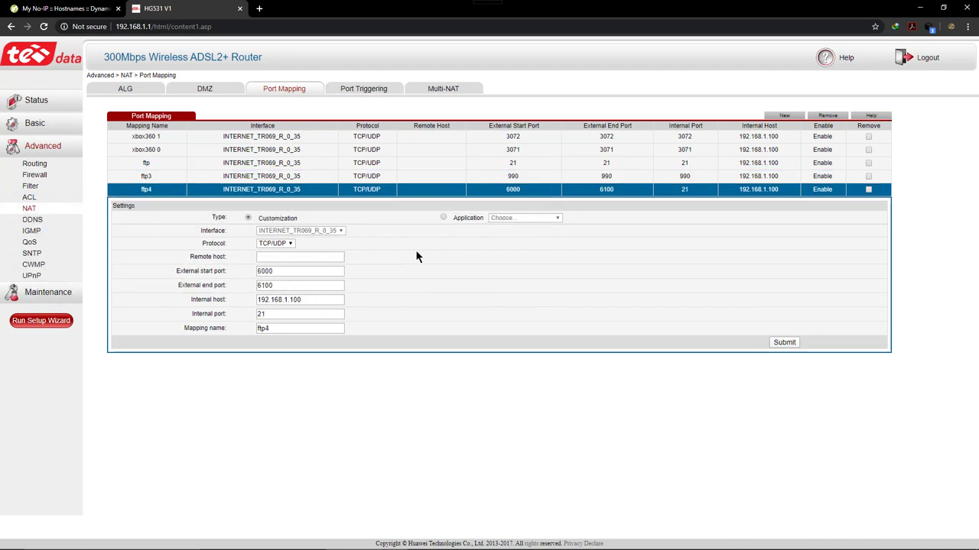
left_click(279, 272)
left_click(298, 286)
left_click_drag(281, 313, 231, 320)
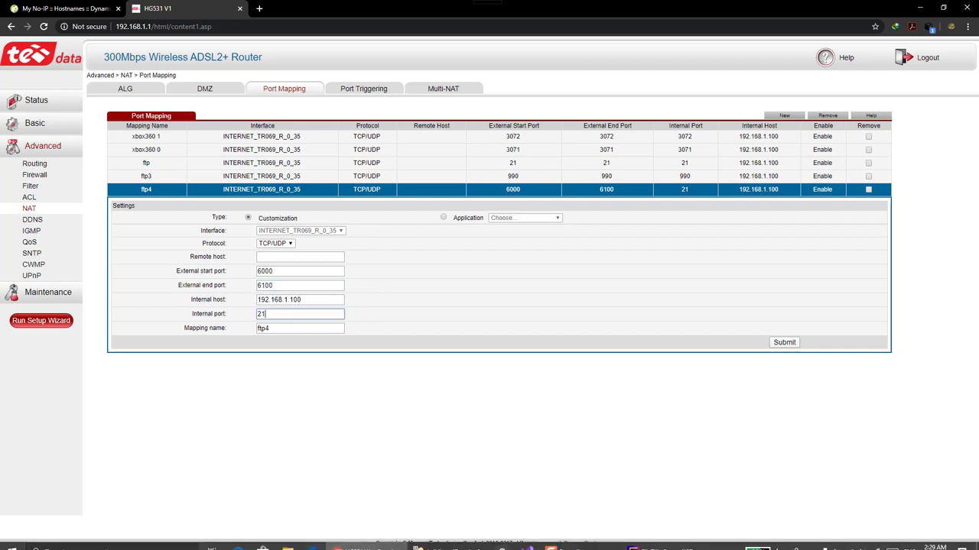
left_click(663, 540)
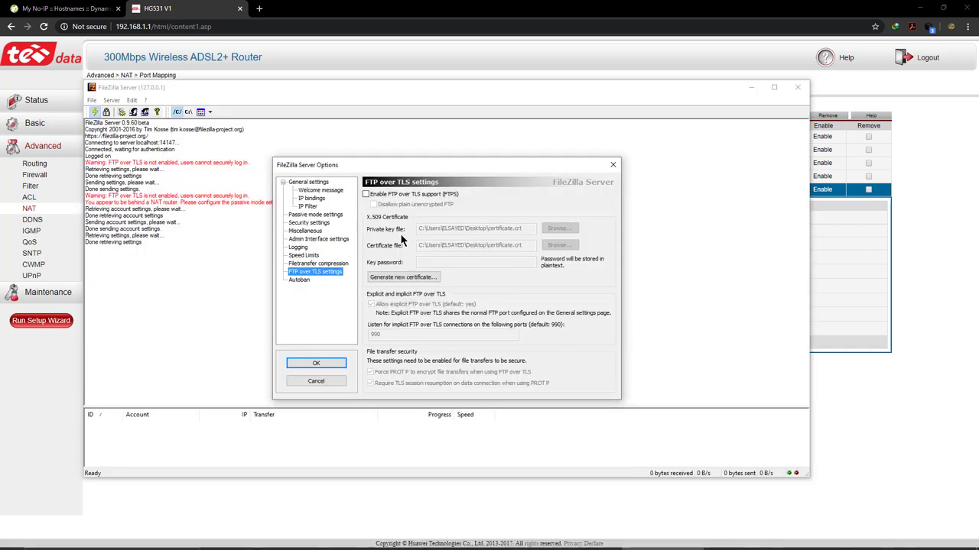
left_click(315, 214)
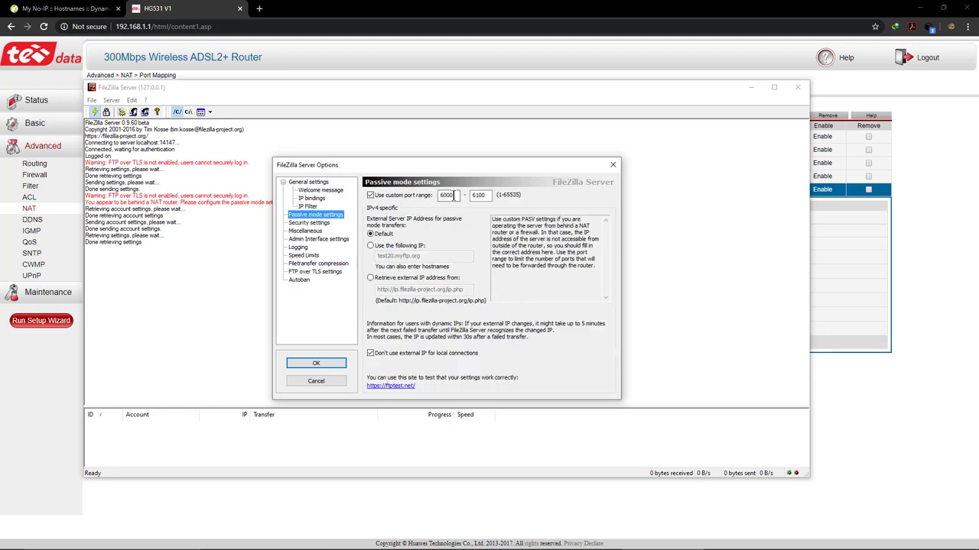
left_click_drag(489, 195, 466, 194)
type("6100")
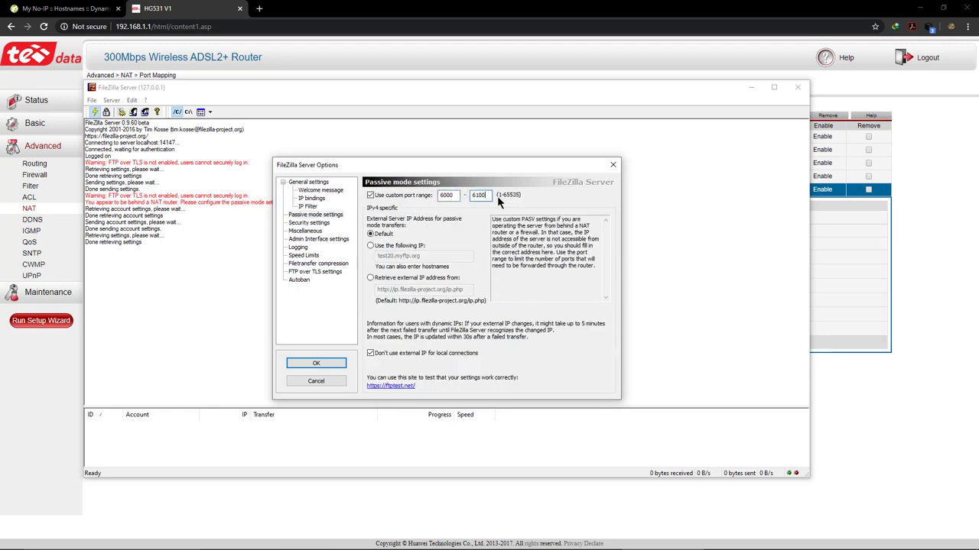
left_click(482, 10)
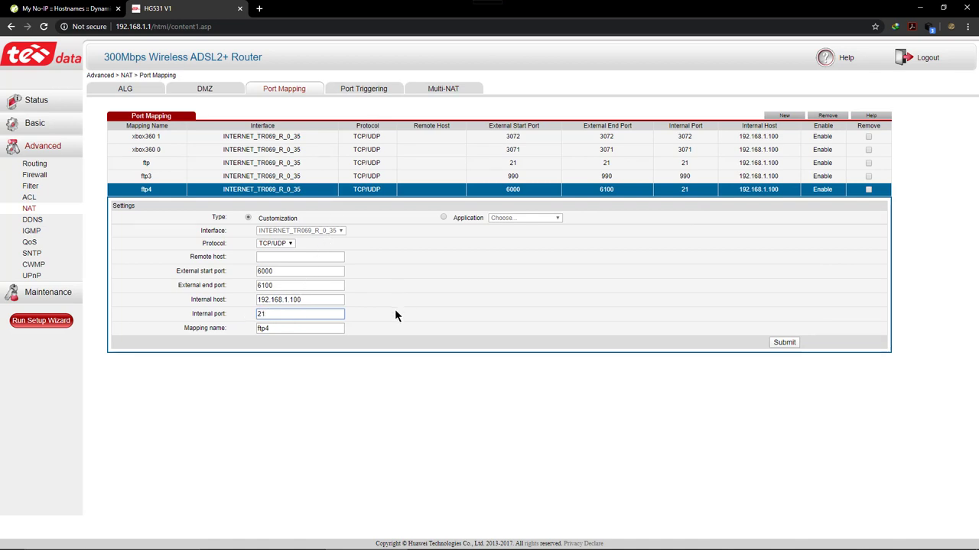
left_click(784, 343)
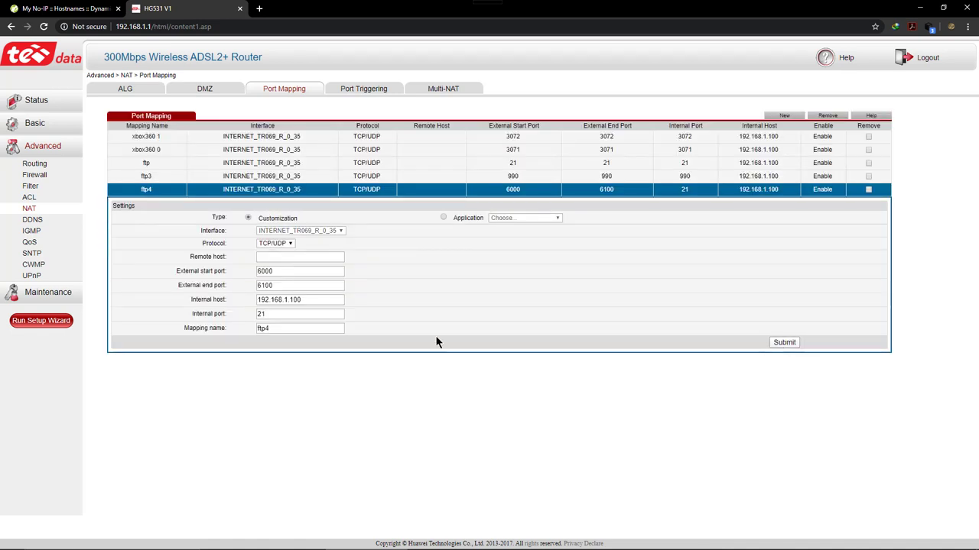
- Search Windows for cmd and open the Command Prompt
mouse_move(204, 545)
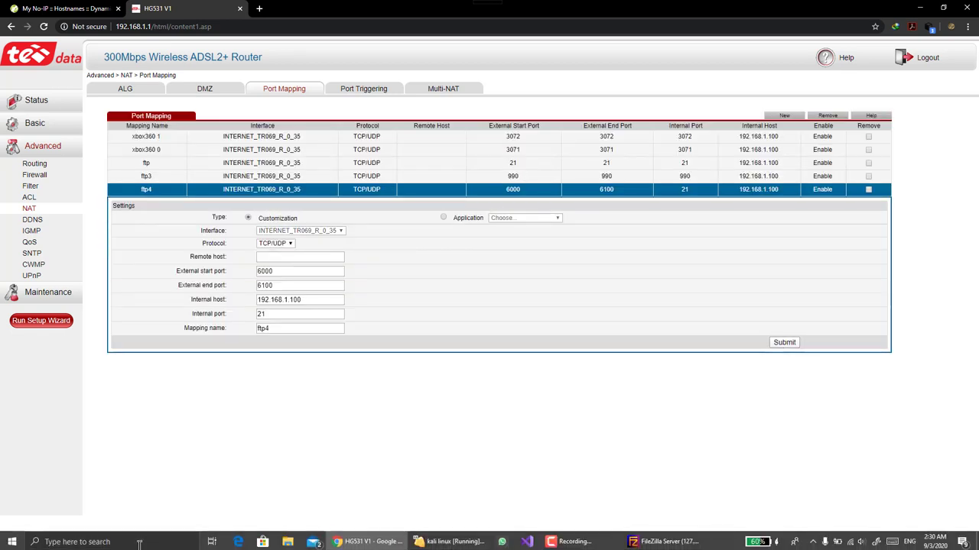
left_click(133, 541)
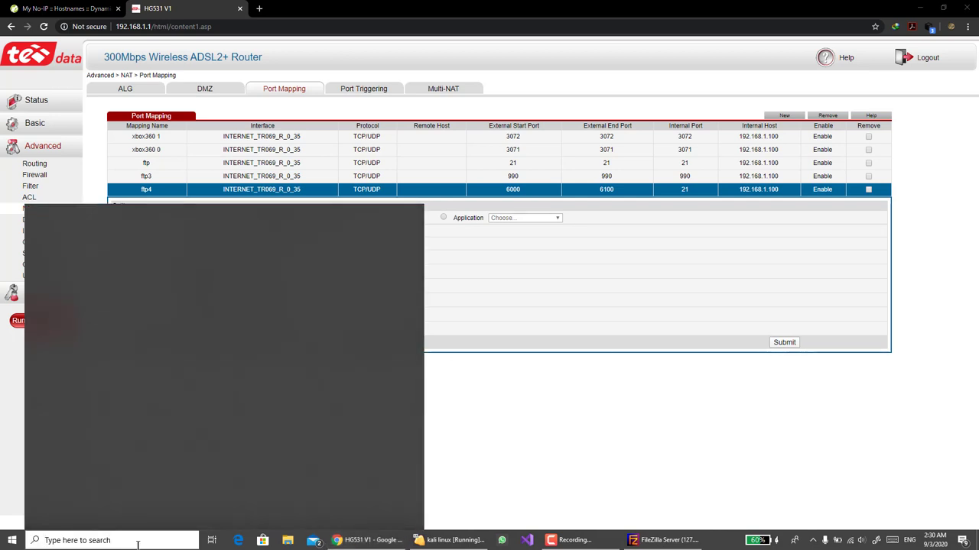
left_click(132, 540)
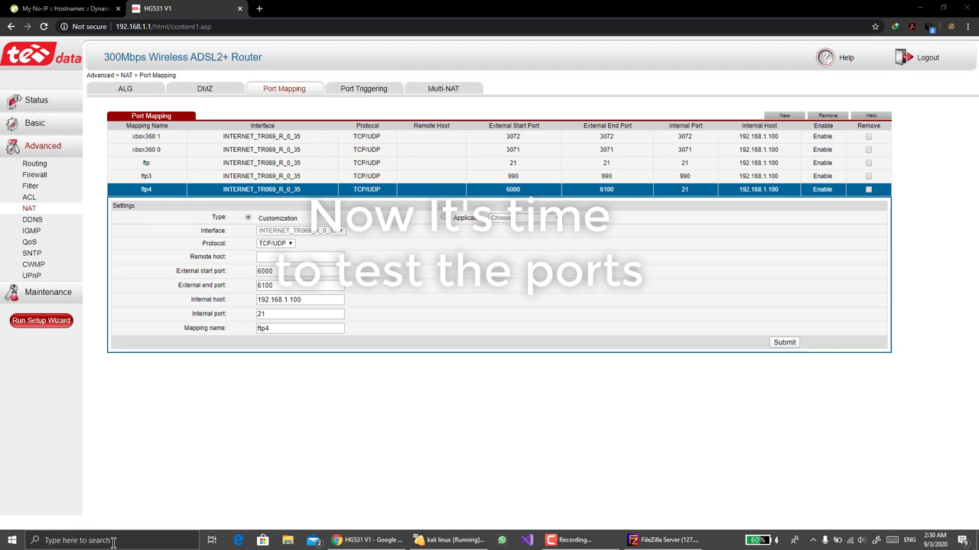
left_click(113, 541)
type("cm")
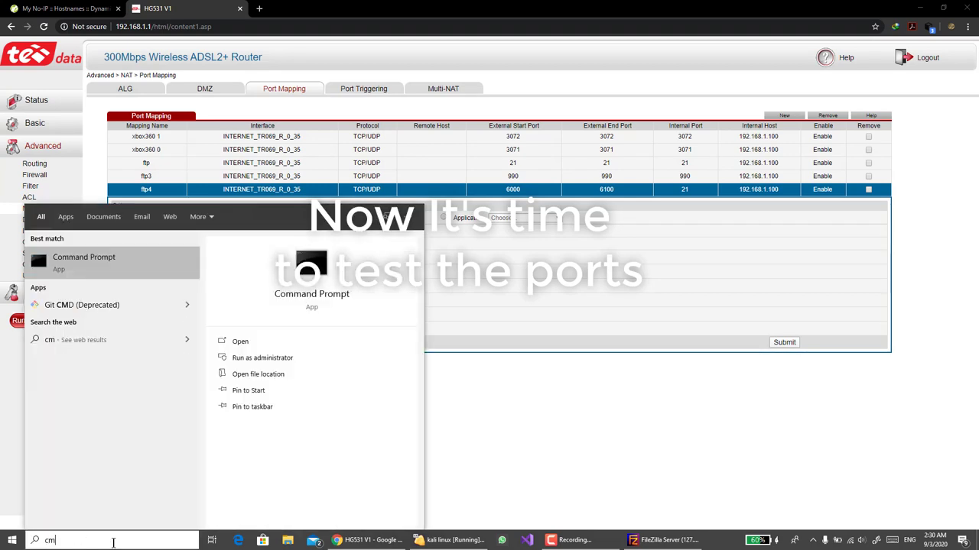
type("d")
key("Return")
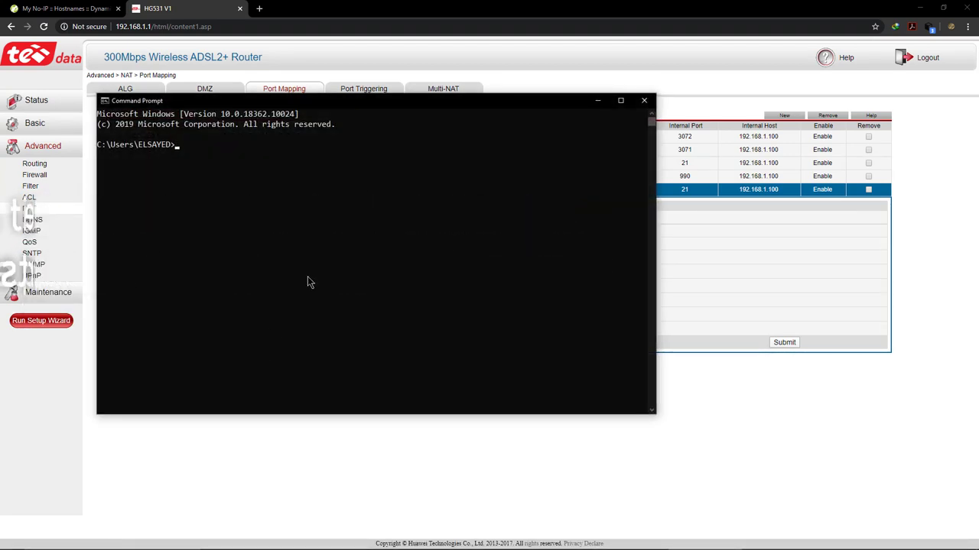
- Start the telnet client in Command Prompt and enter the start of an open command at its prompt
type("tel")
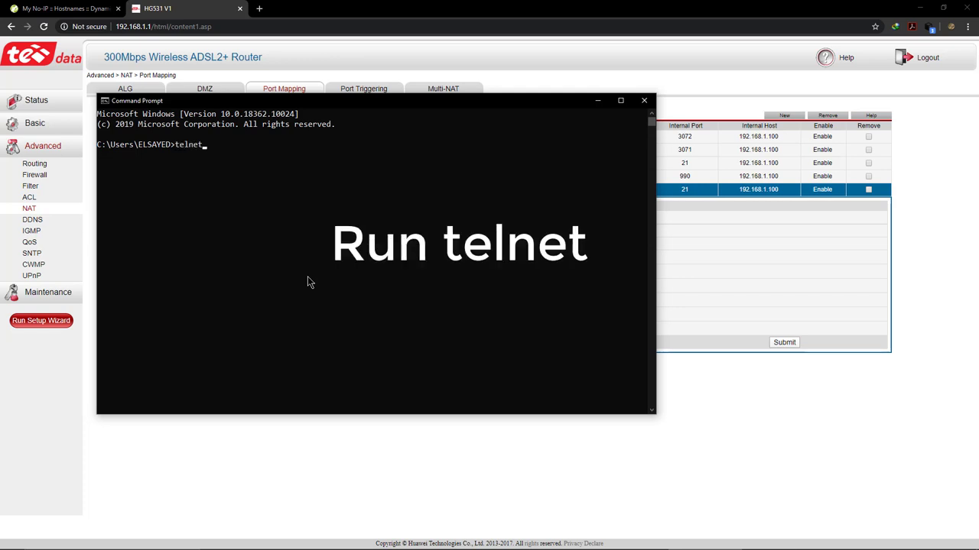
type("net")
key("Return")
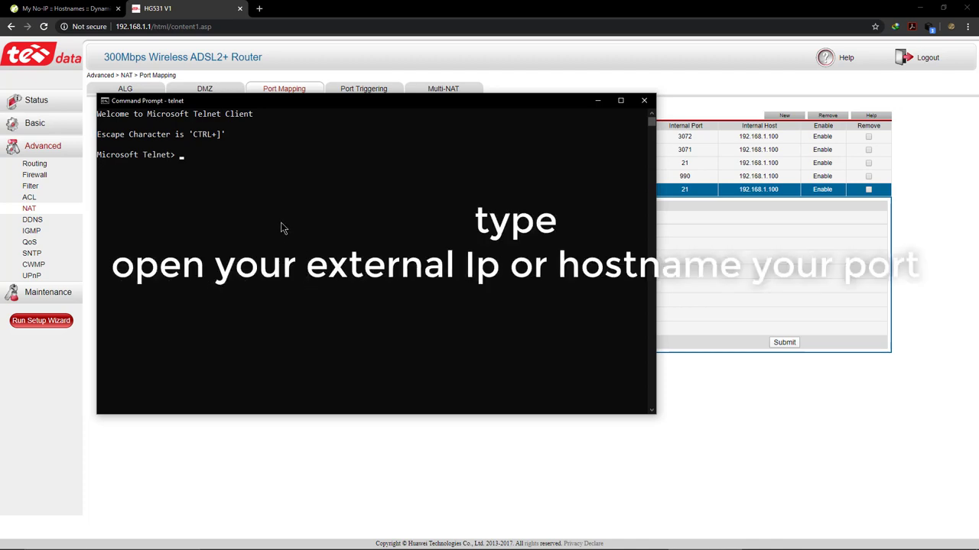
mouse_move(580, 548)
type("n")
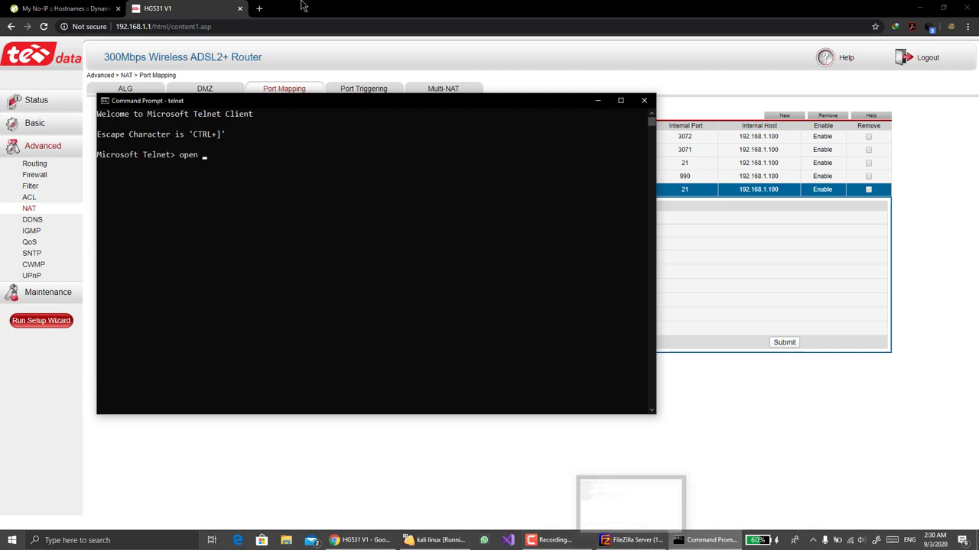
- Search Google for "ip" in a new browser tab and copy the public IP address
left_click(257, 9)
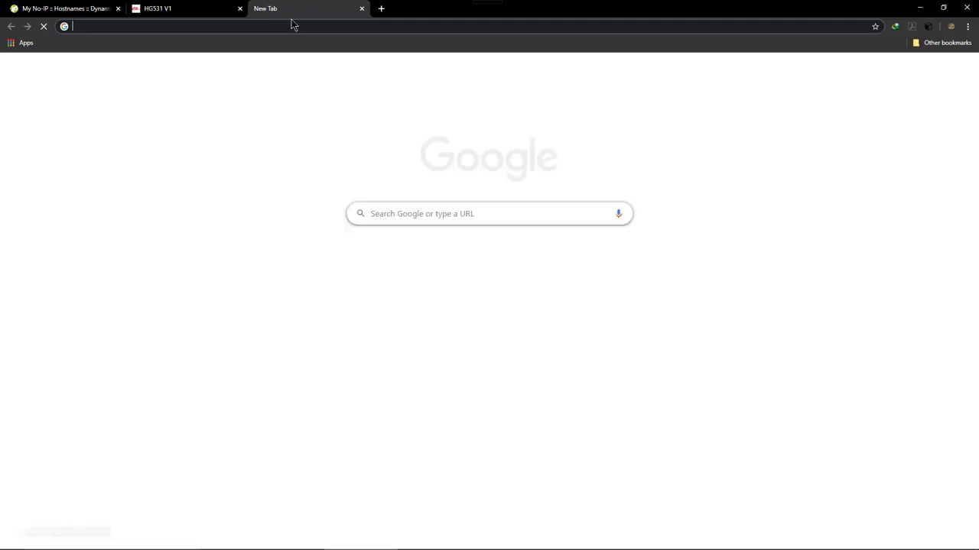
type("ip")
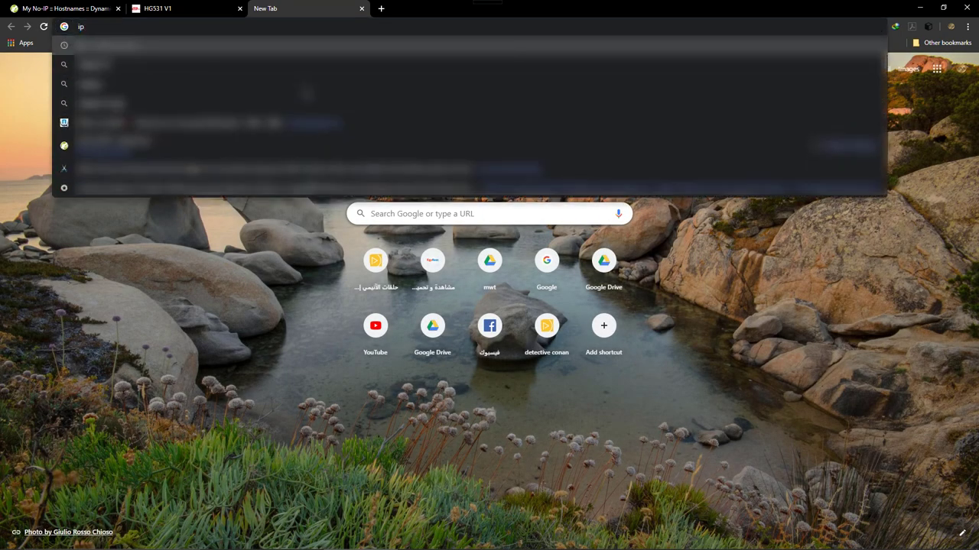
key("Return")
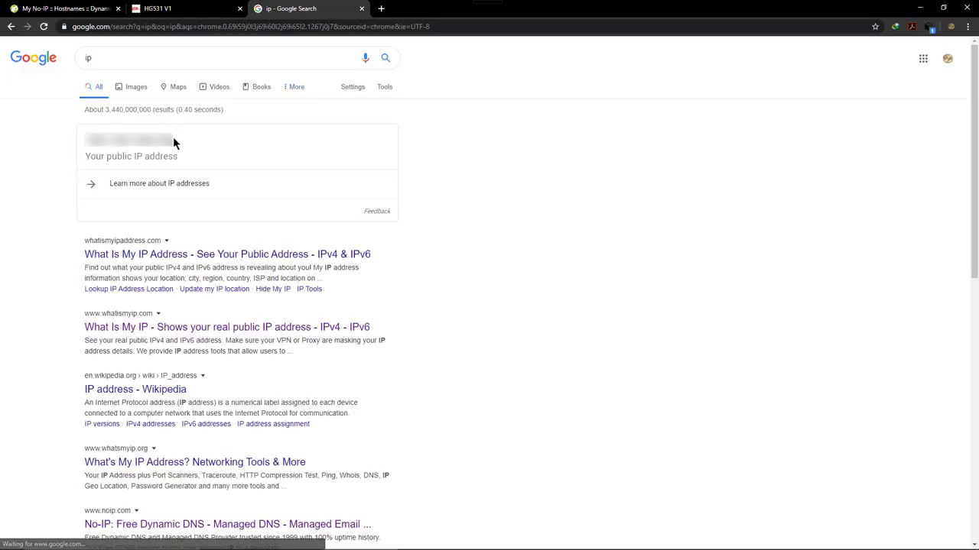
left_click_drag(173, 143, 83, 138)
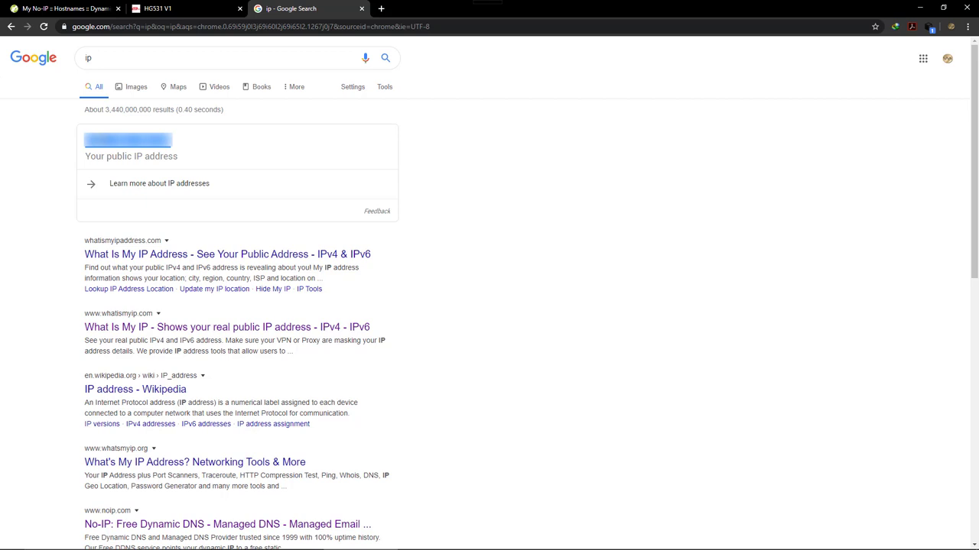
right_click(84, 139)
left_click(115, 147)
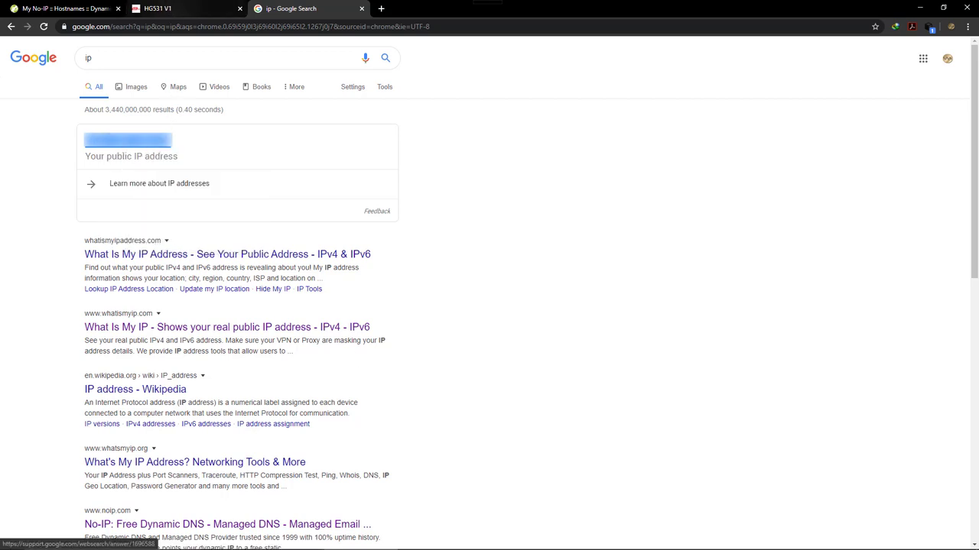
- Return to the telnet window, complete the open command with the copied public IP address and port 21, and connect
mouse_move(489, 546)
left_click(711, 540)
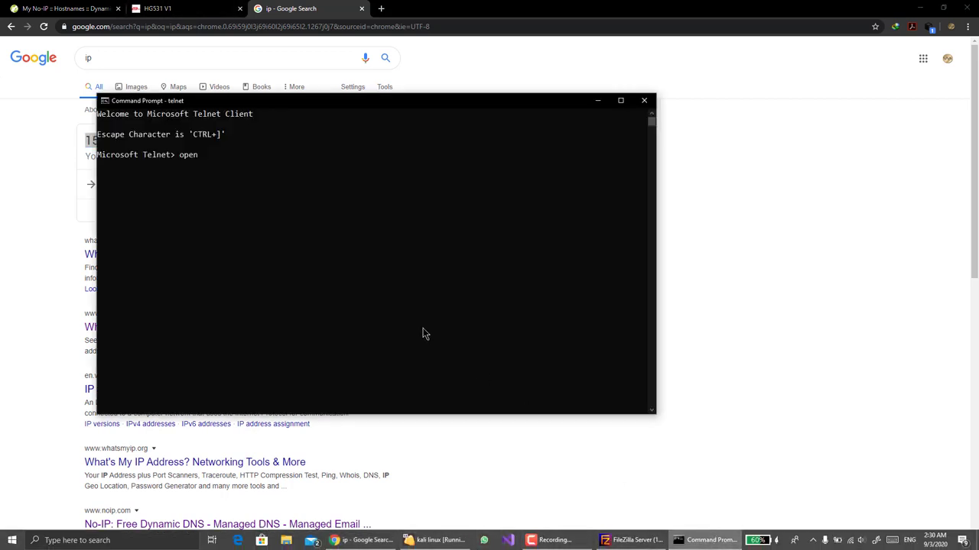
key("ctrl+v")
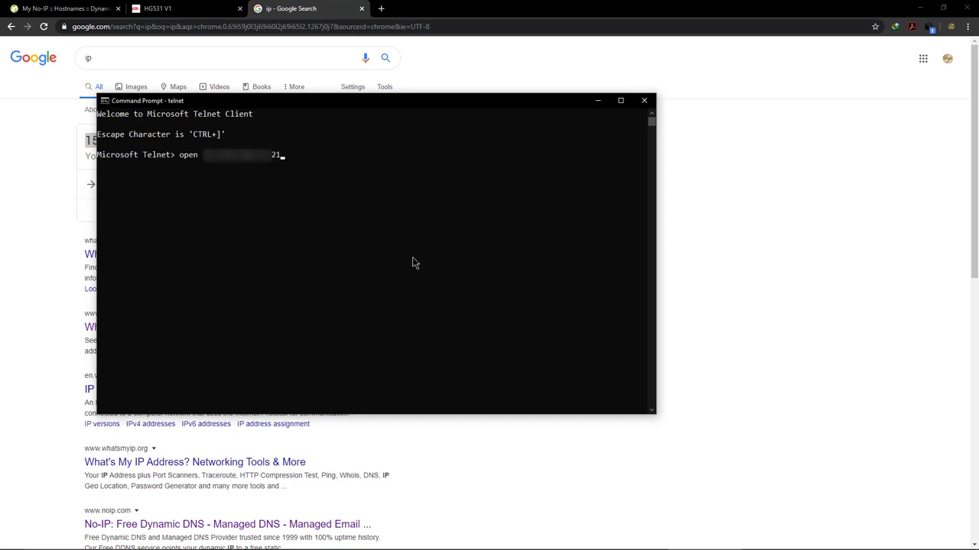
key("Return")
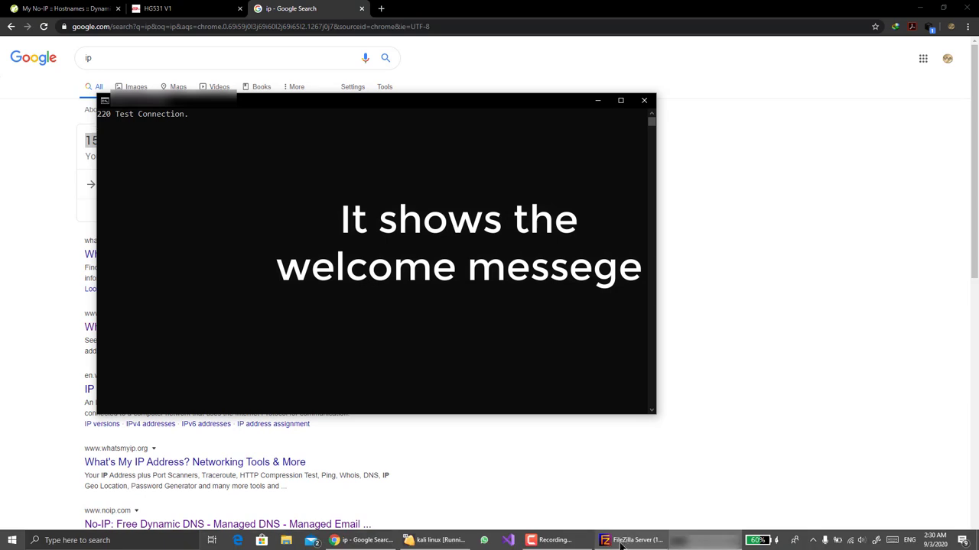
- Switch to FileZilla Server and compare its custom welcome message with the text returned in the telnet session
left_click(621, 541)
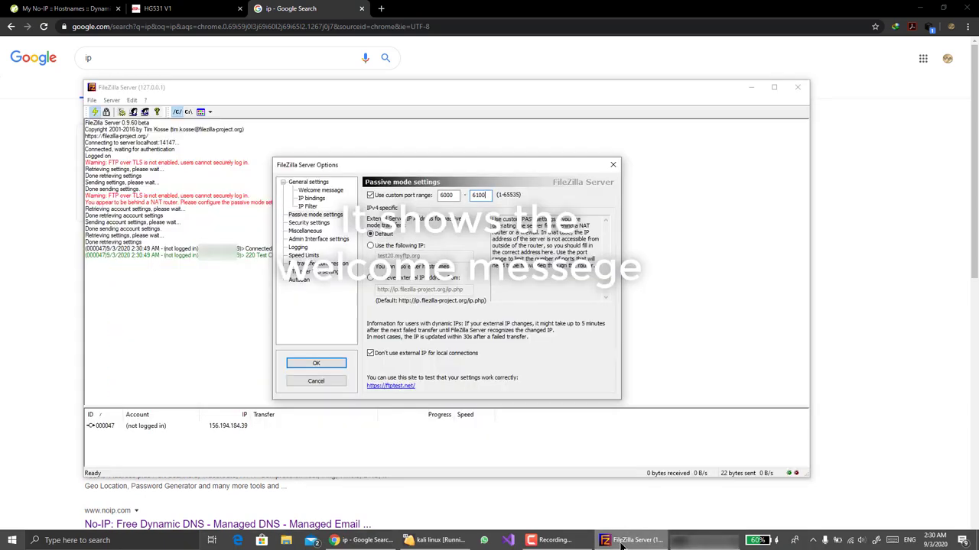
left_click(321, 191)
left_click(462, 263)
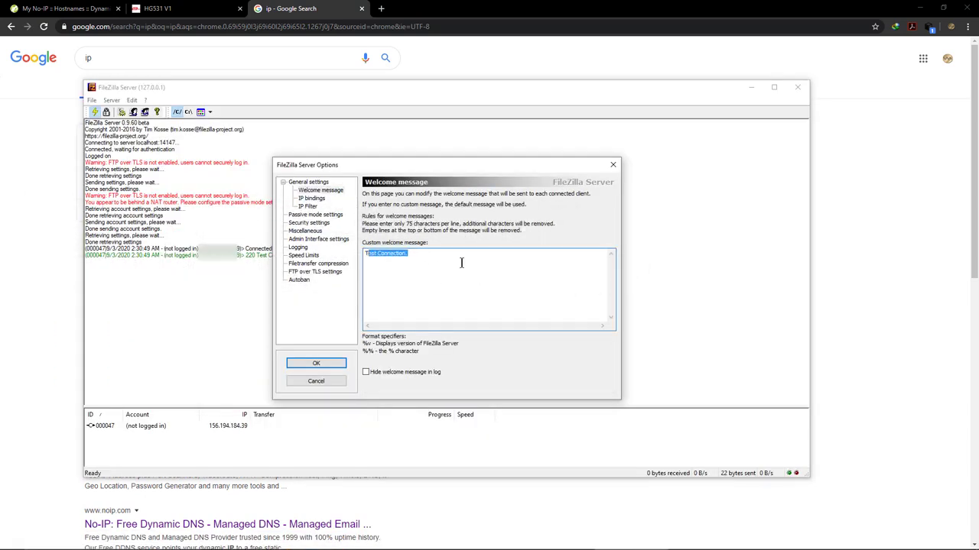
left_click(513, 278)
- Return to the telnet session and close the connection with the quit command
left_click(707, 540)
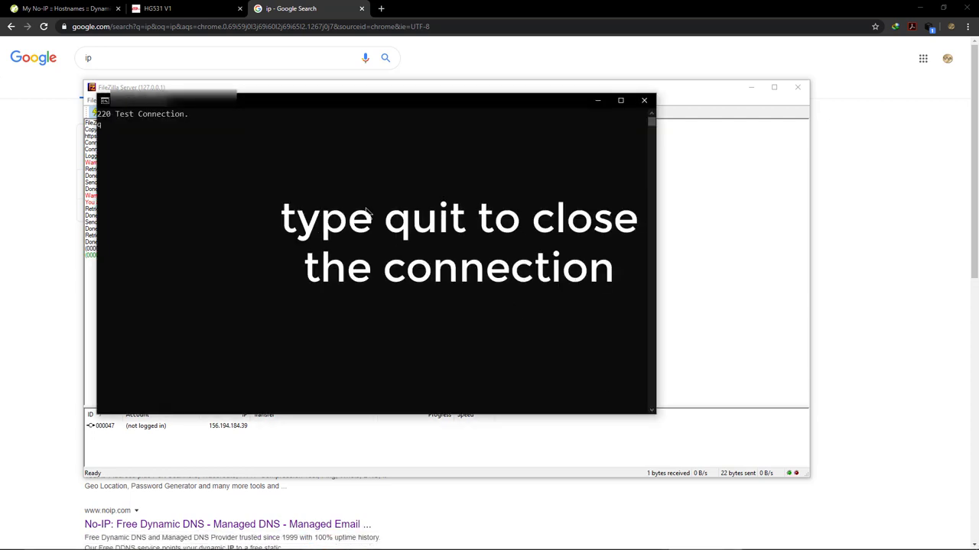
type("quit")
key("Return")
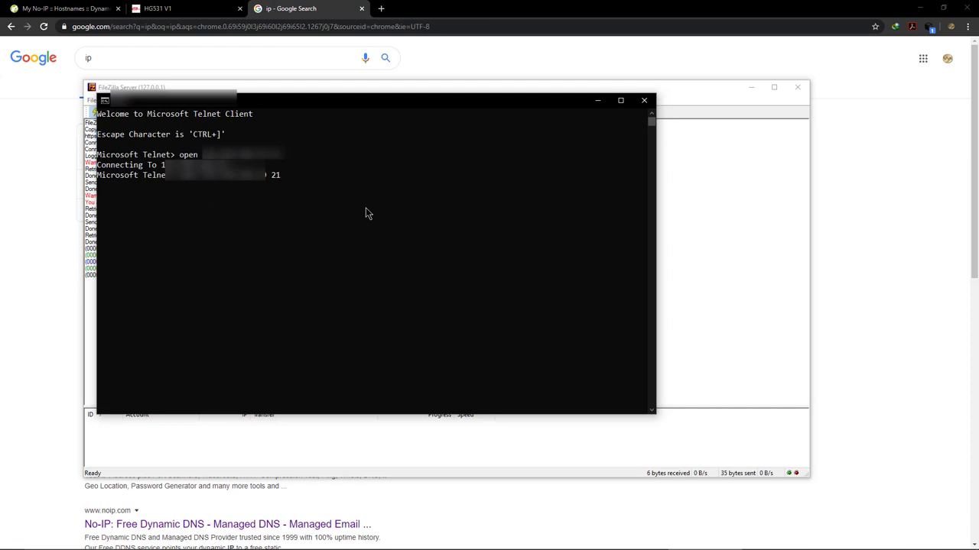
- Rerun the telnet open command for the public IP address with port 990
key("BackSpace")
type("0")
key("Return")
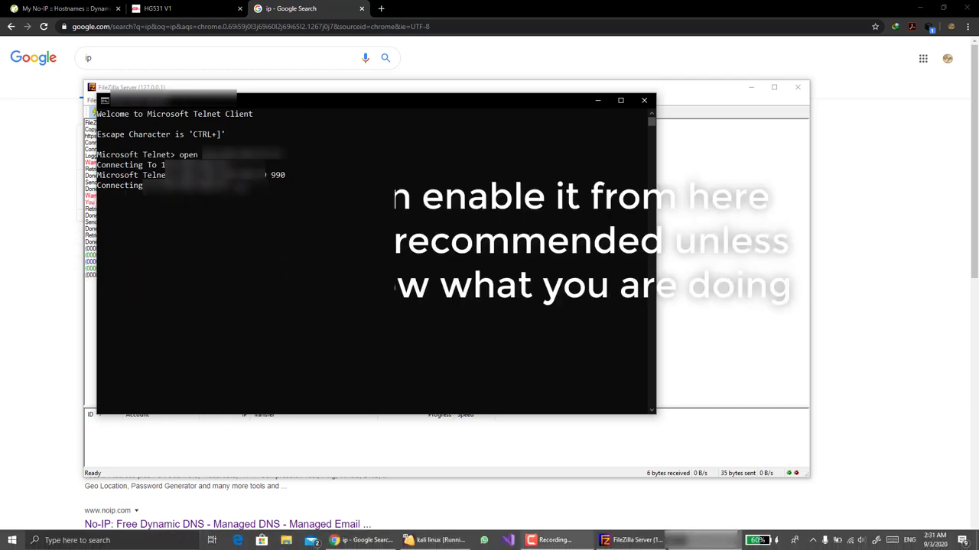
- Switch to FileZilla Server and check the FTP over TLS support option in its FTP over TLS settings
left_click(627, 545)
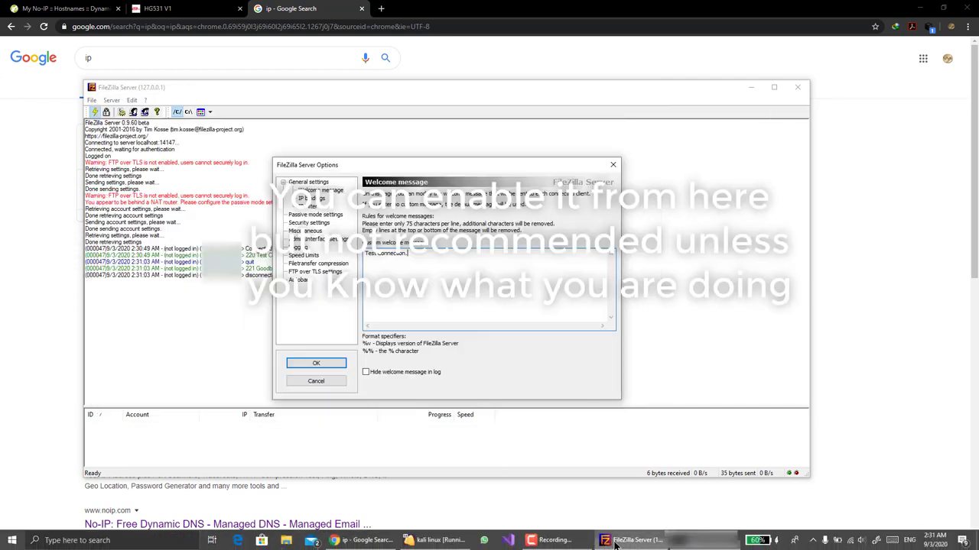
left_click(315, 271)
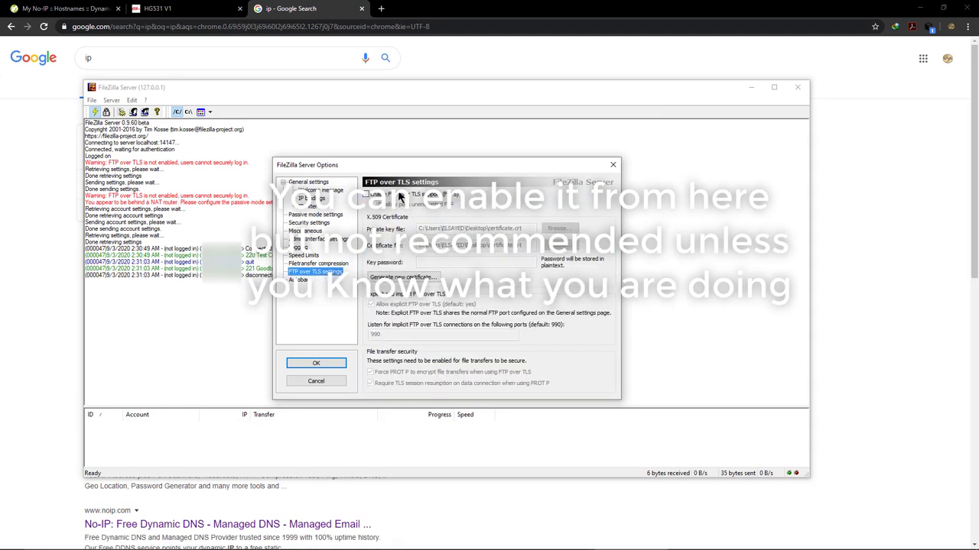
mouse_move(707, 544)
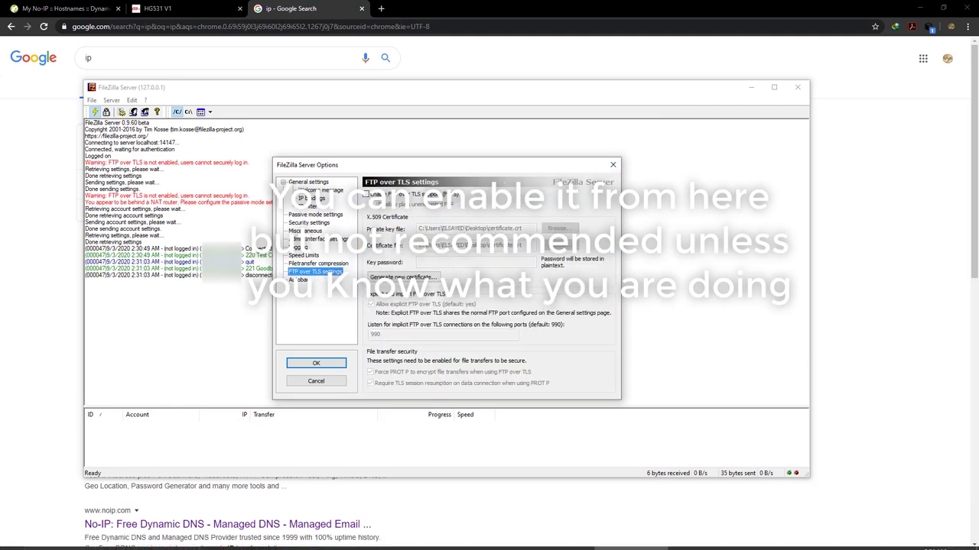